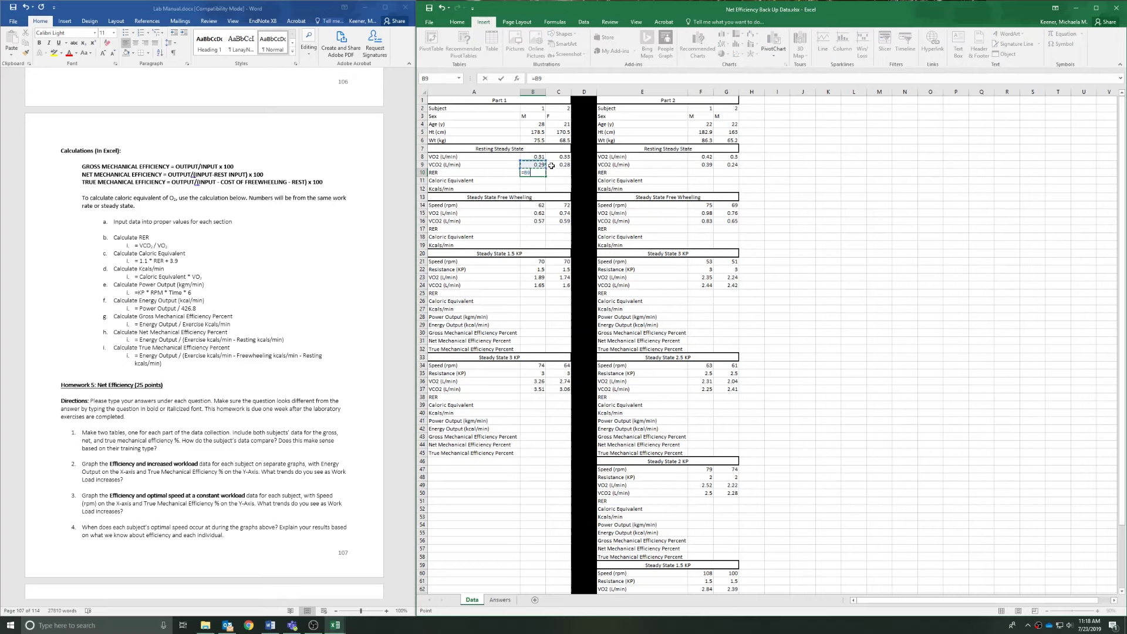
# Step: Complete the Part 1 resting RER formula for subject 1 in B10 as VCO2 divided by VO2 (=B9/B8)
pyautogui.click(536, 157)
pyautogui.press('Return')
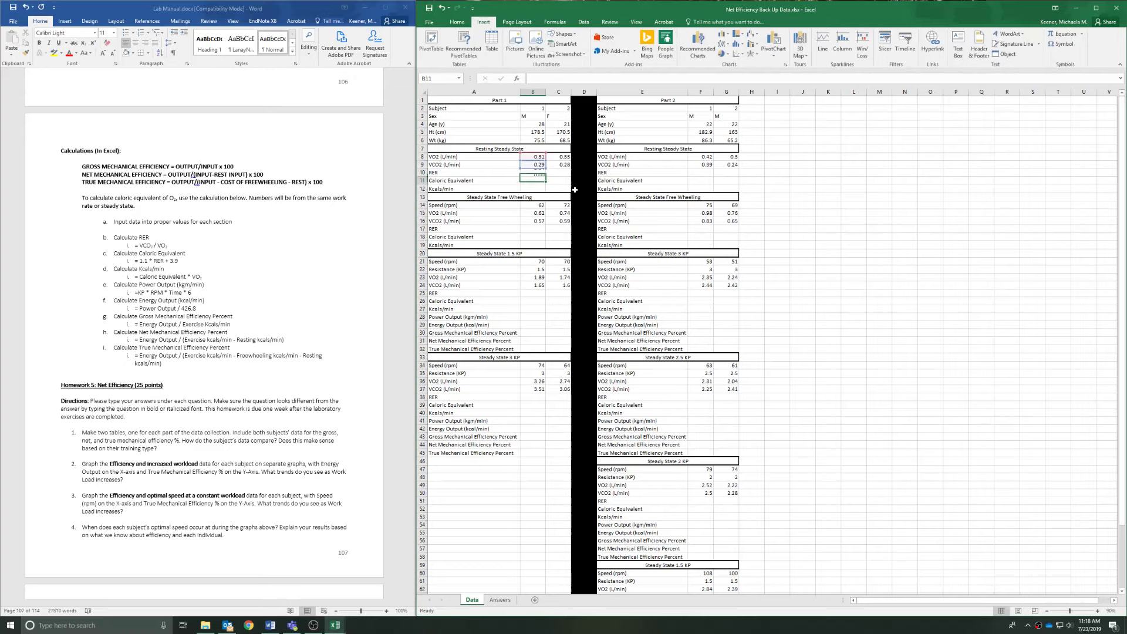
pyautogui.click(543, 172)
# Step: Calculate subject 1's resting Caloric Equivalent in B11 with the manual's formula, =1.1*B10+3.9
pyautogui.click(539, 180)
pyautogui.write('=')
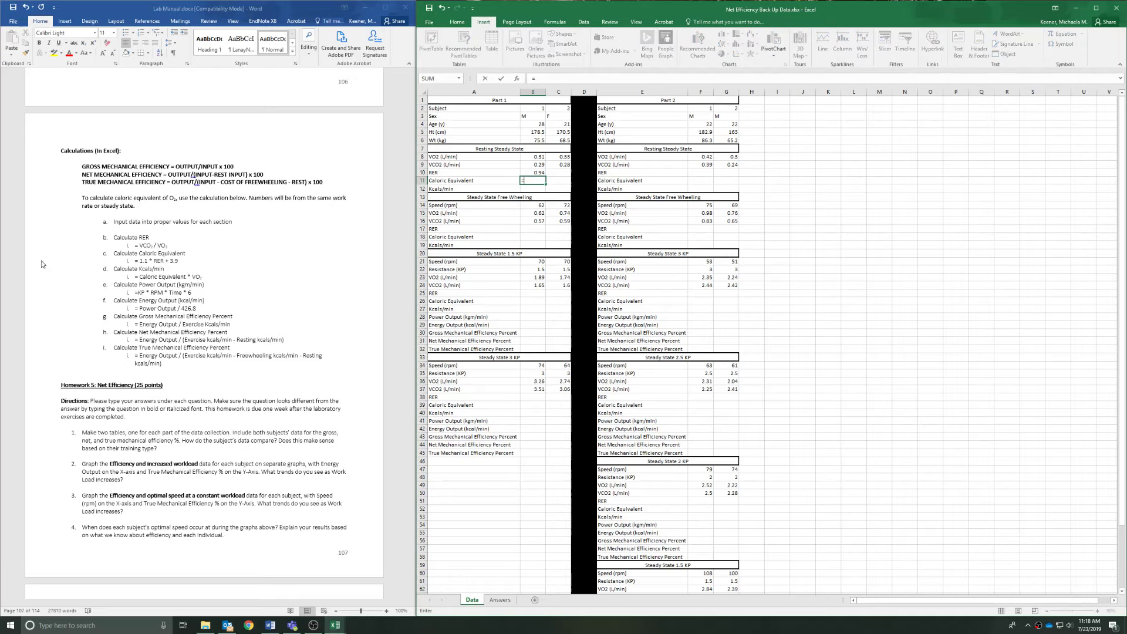
pyautogui.click(141, 263)
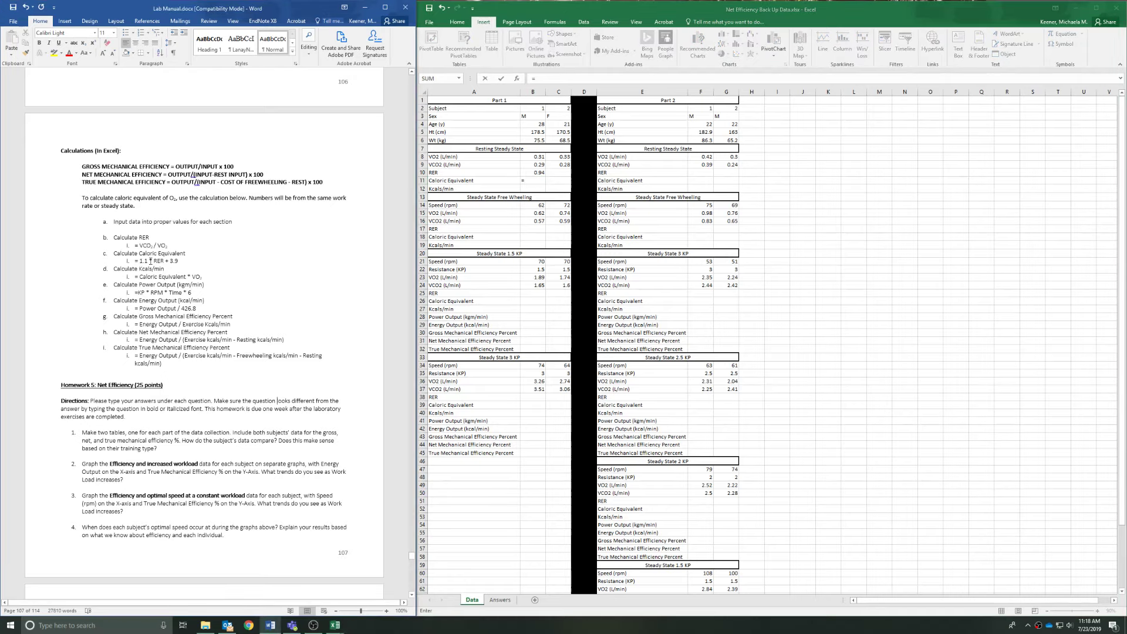
pyautogui.click(542, 180)
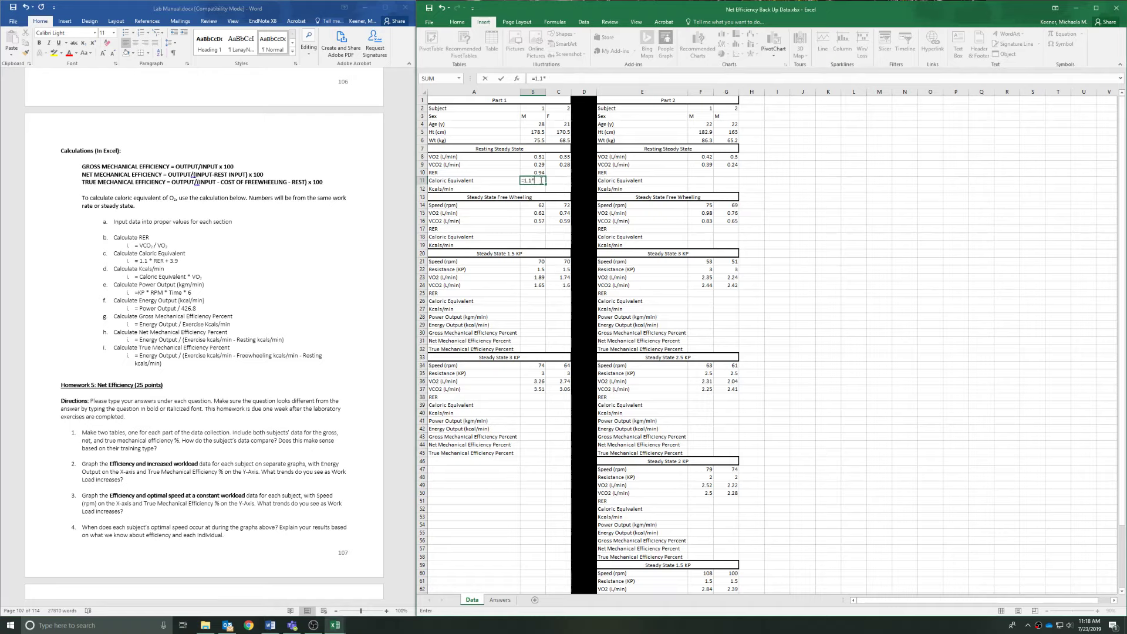
pyautogui.write('1.1*')
pyautogui.click(533, 172)
pyautogui.write('+3.9')
pyautogui.press('Return')
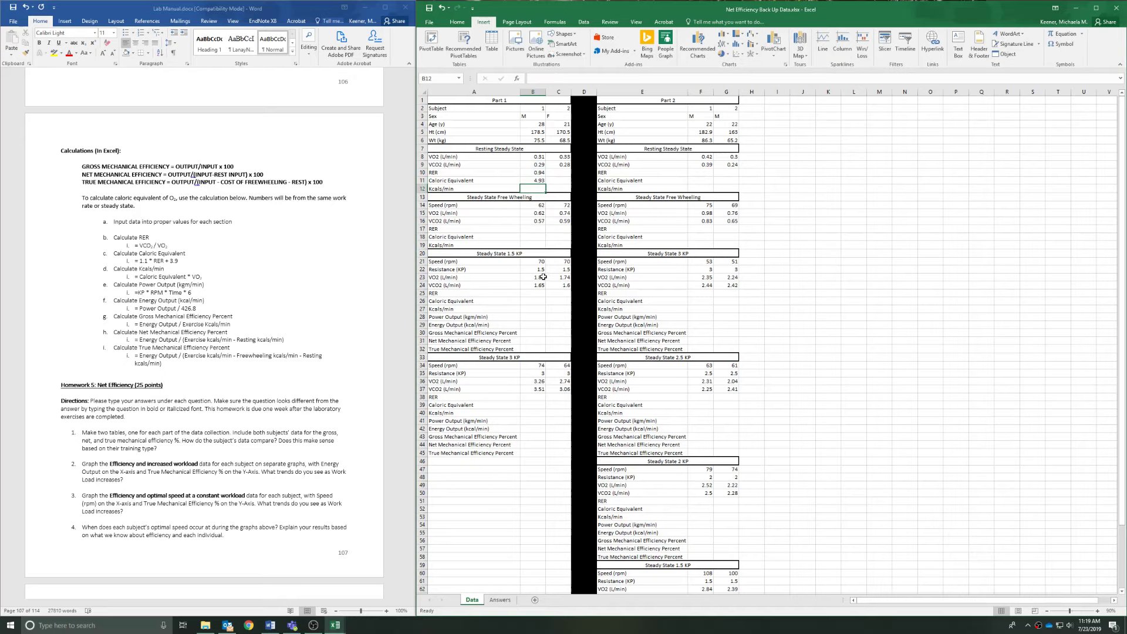
# Step: Calculate subject 1's resting Kcals/min in B12 as Caloric Equivalent times VO2 (=B11*B8)
pyautogui.write('=')
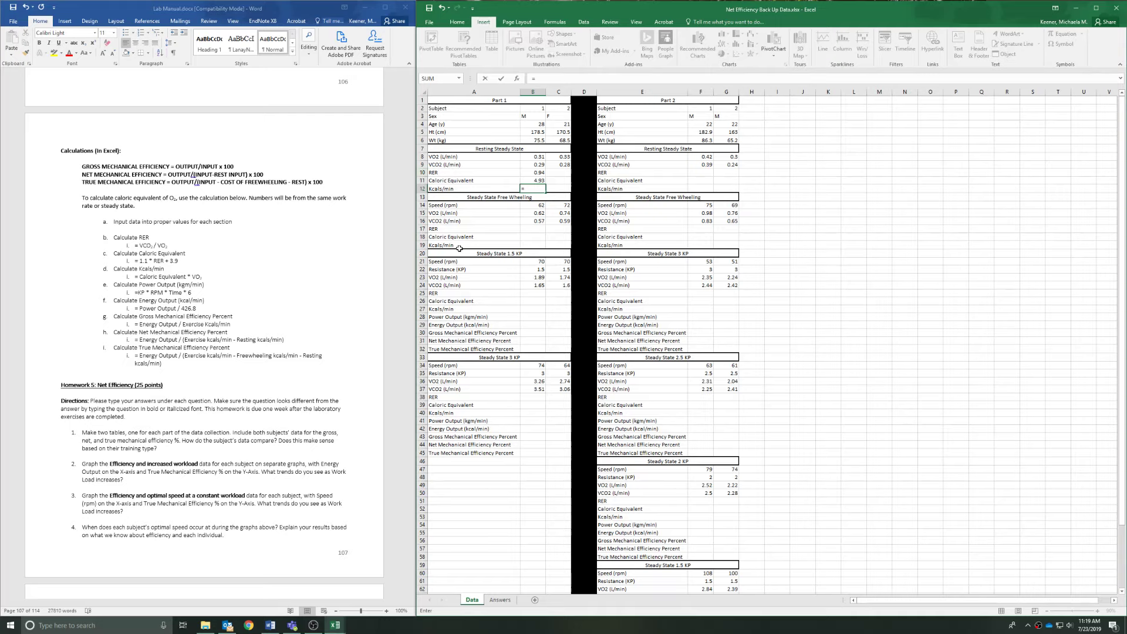
pyautogui.click(539, 181)
pyautogui.write('8')
pyautogui.click(536, 157)
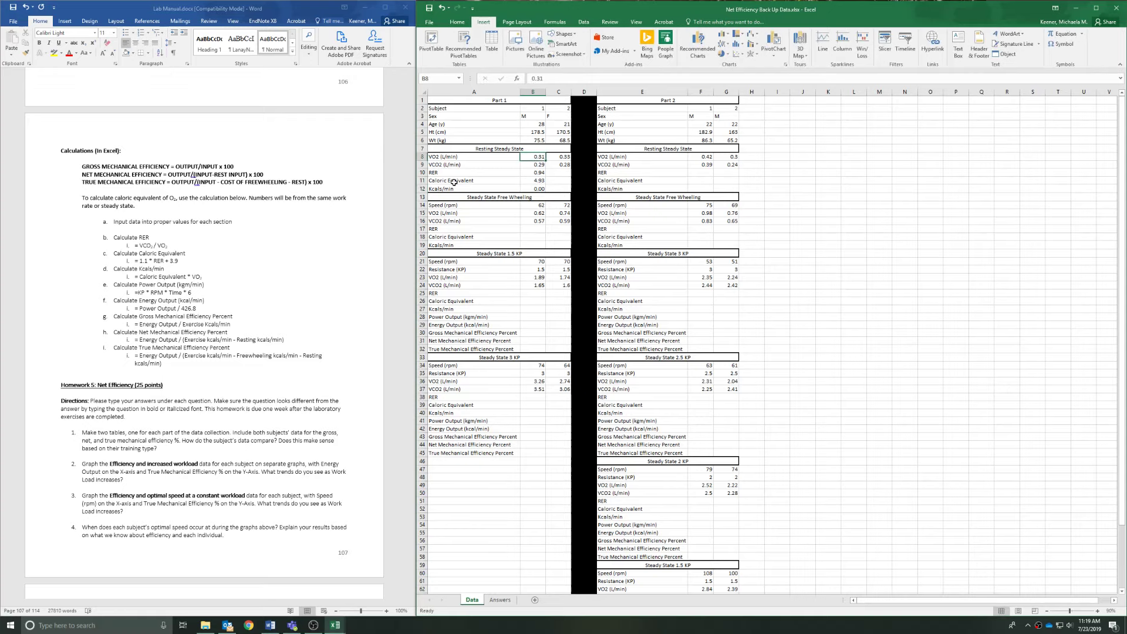
pyautogui.click(539, 188)
pyautogui.click(558, 74)
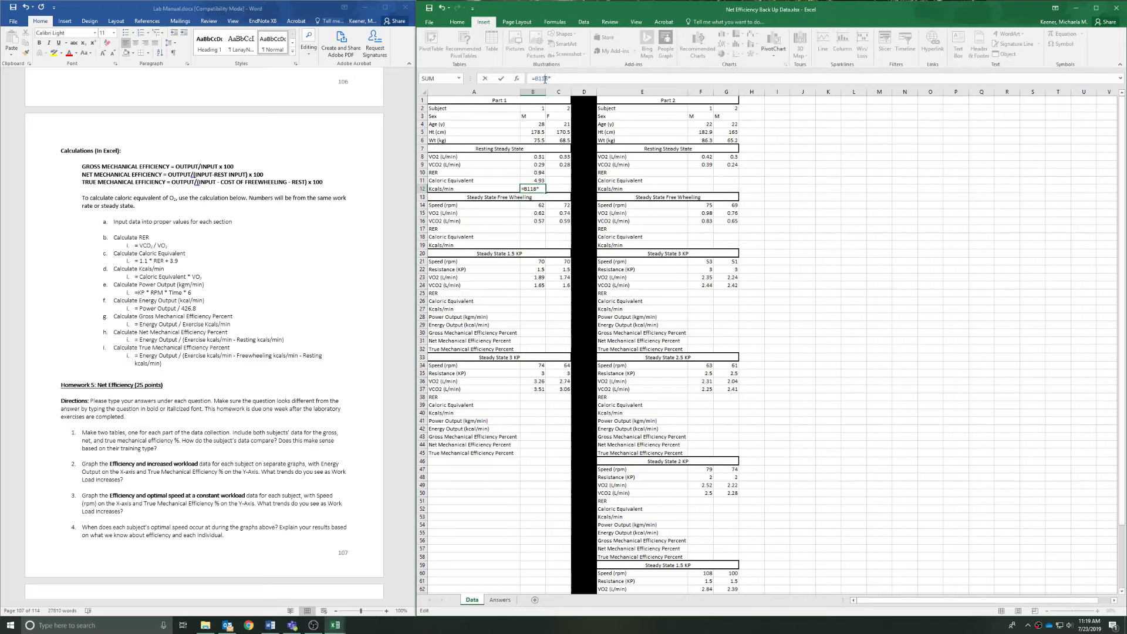
pyautogui.press('BackSpace')
pyautogui.press('Delete')
pyautogui.write('1')
pyautogui.click(543, 157)
pyautogui.press('Return')
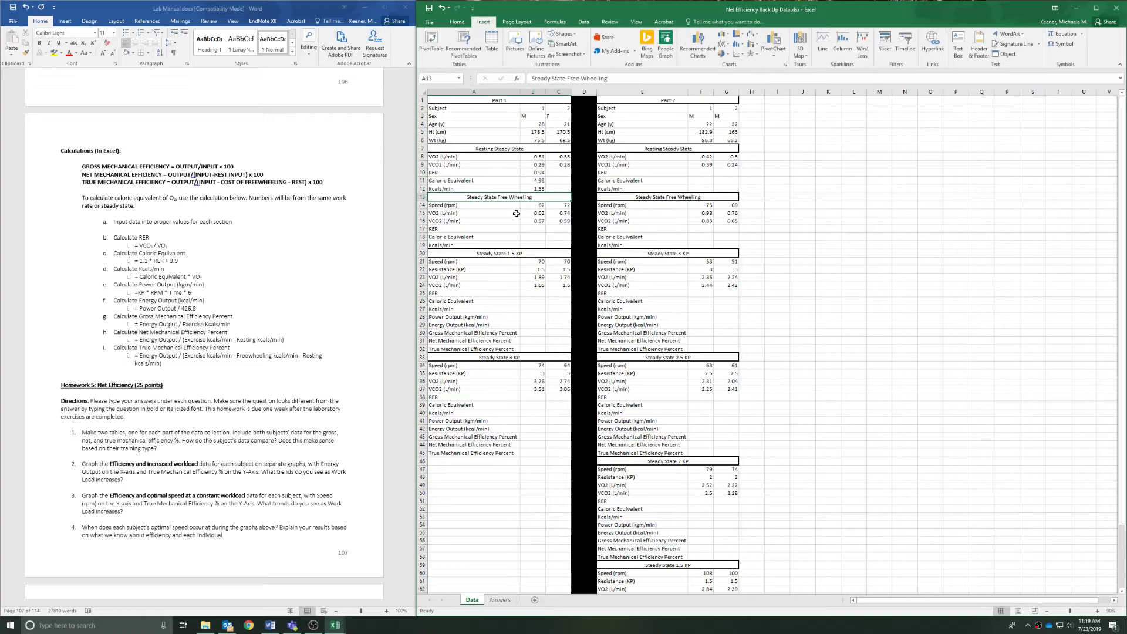
# Step: Extend the resting formulas in B10:B12 to subject 2 and copy B10:C12 to the Part 2 resting section at F10
pyautogui.moveTo(543, 174); pyautogui.dragTo(560, 194)
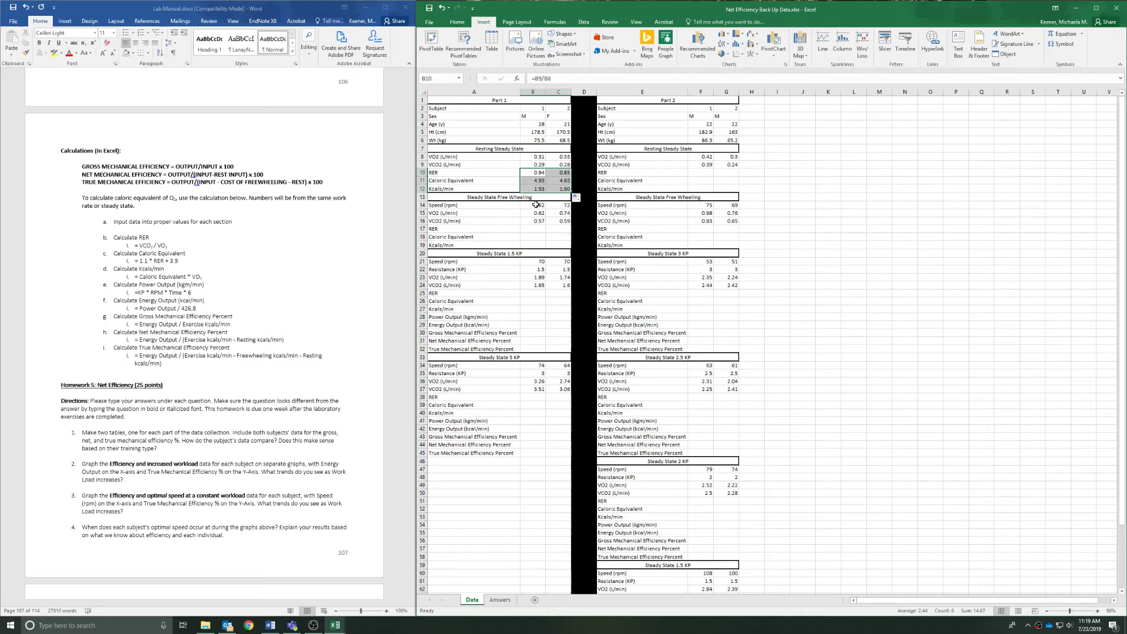
pyautogui.hotkey('ctrl', 'c')
pyautogui.click(699, 173)
pyautogui.hotkey('ctrl', 'v')
# Step: Paste the copied RER, Caloric Equivalent and Kcals/min formulas into both free wheeling sections, at F17 and B17
pyautogui.click(703, 232)
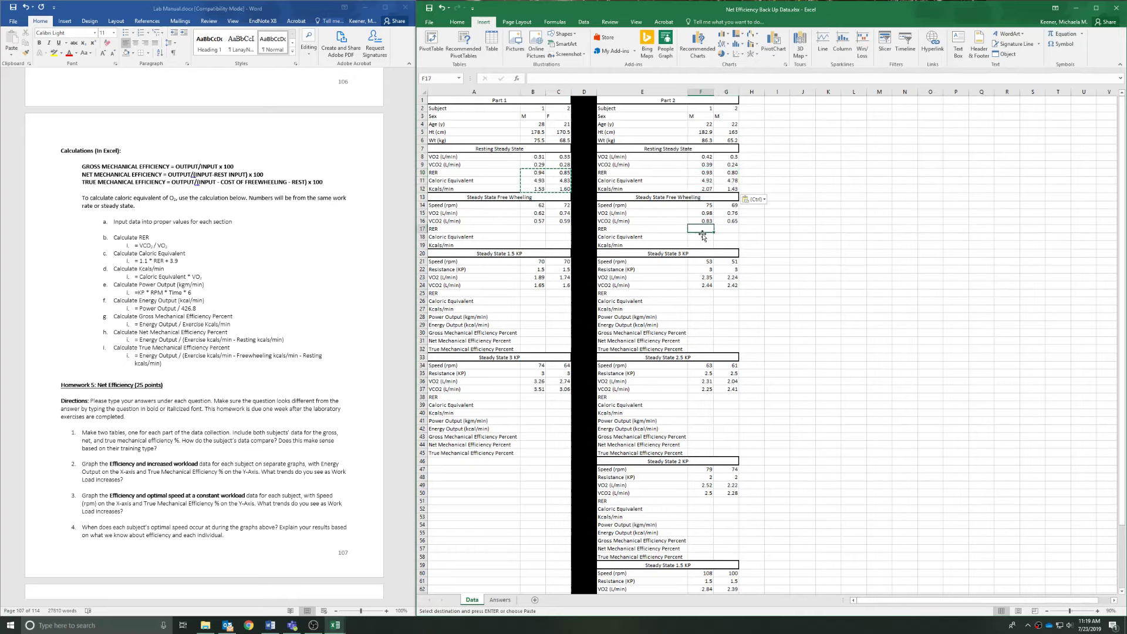
pyautogui.hotkey('ctrl', 'v')
pyautogui.click(534, 229)
pyautogui.hotkey('ctrl', 'v')
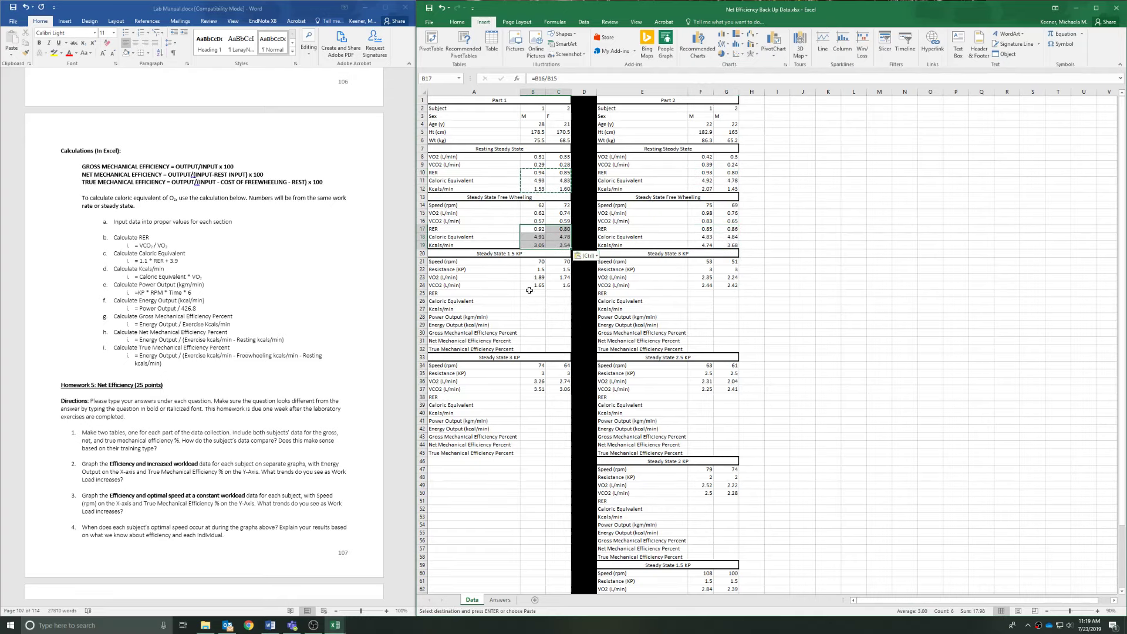
# Step: Paste the same three formulas into Part 1's Steady State 1.5 KP and 3 KP sections, at B25 and B38
pyautogui.click(529, 290)
pyautogui.hotkey('ctrl', 'v')
pyautogui.click(522, 397)
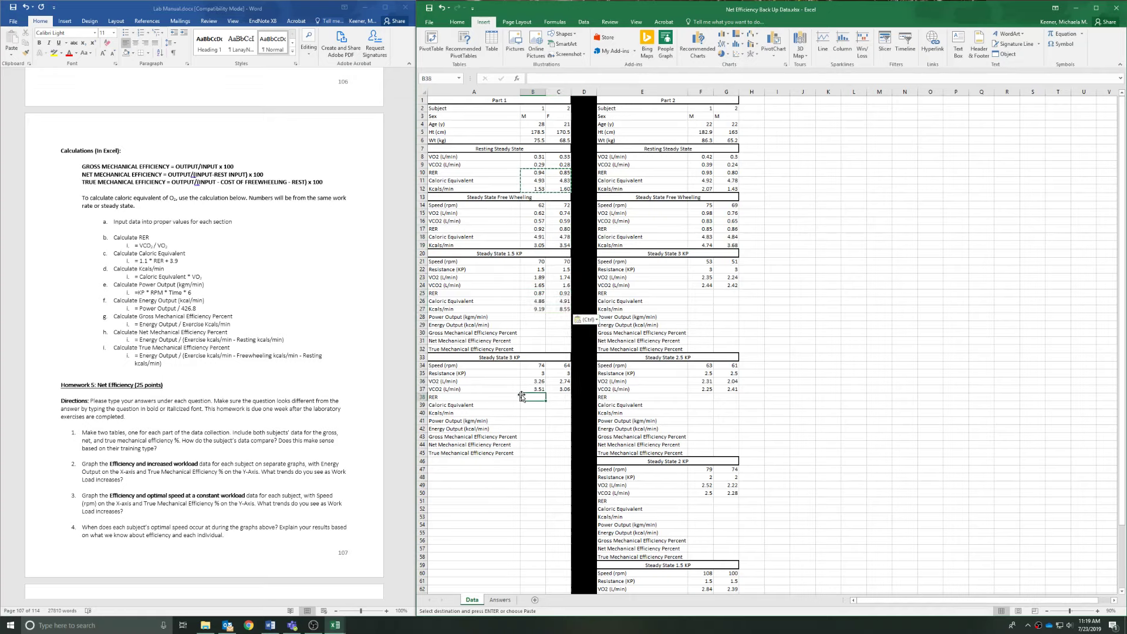
pyautogui.hotkey('ctrl', 'v')
# Step: Paste the same three formulas into Part 2's Steady State 3, 2.5, 2 and 1.5 KP sections, at F25, F38, F51 and F64
pyautogui.click(706, 292)
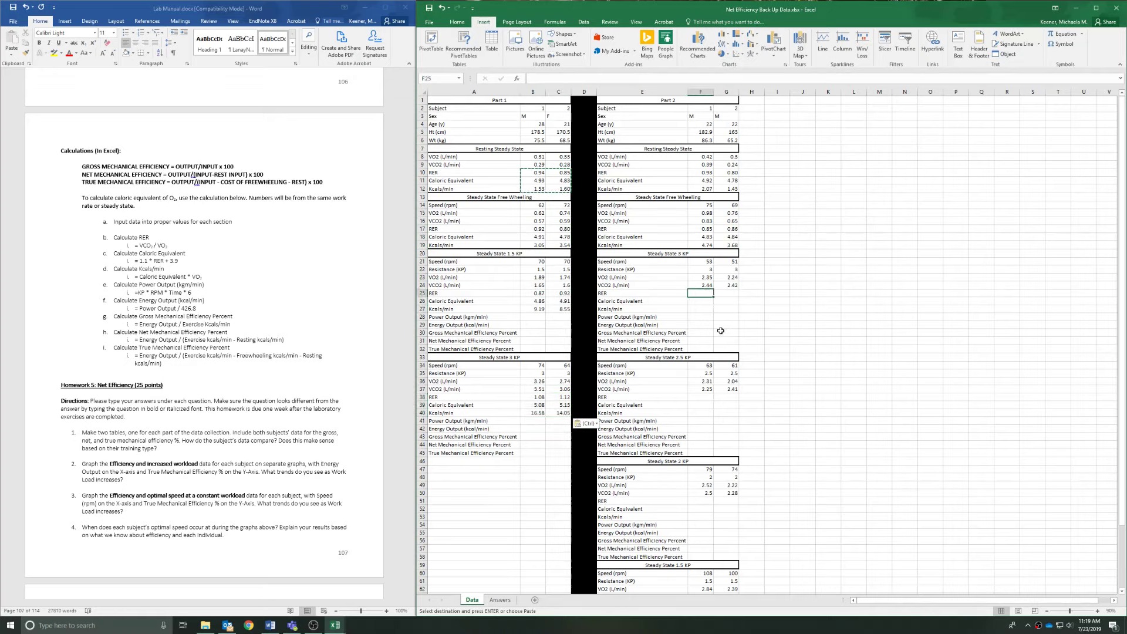
pyautogui.hotkey('ctrl', 'v')
pyautogui.click(702, 399)
pyautogui.hotkey('ctrl', 'v')
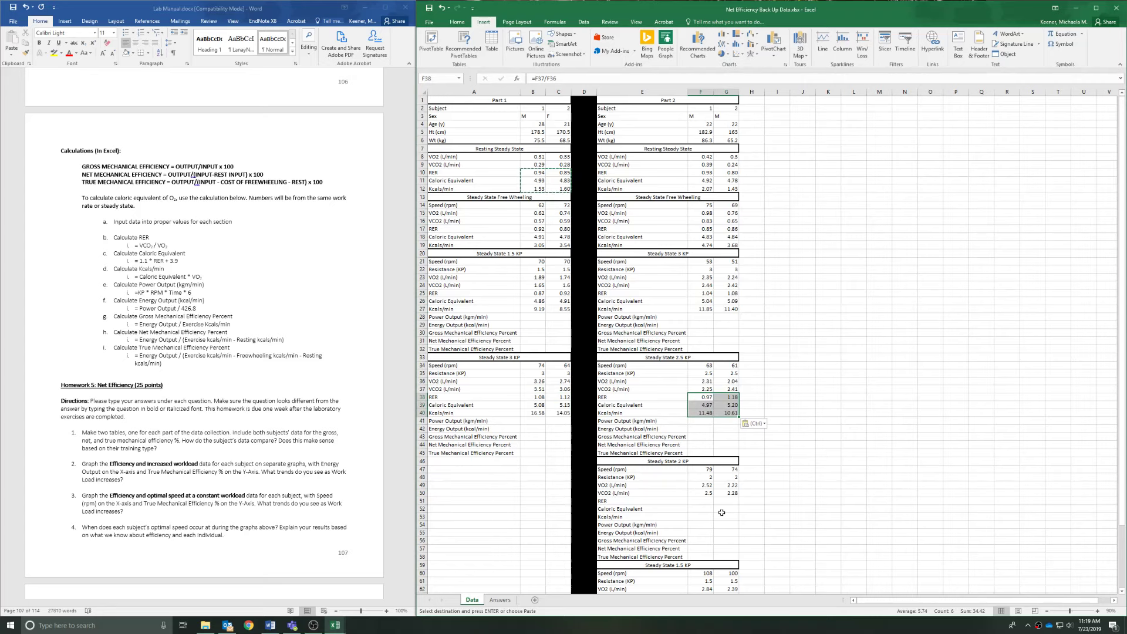
pyautogui.click(704, 502)
pyautogui.hotkey('ctrl', 'v')
pyautogui.scroll(-5, 706, 523)
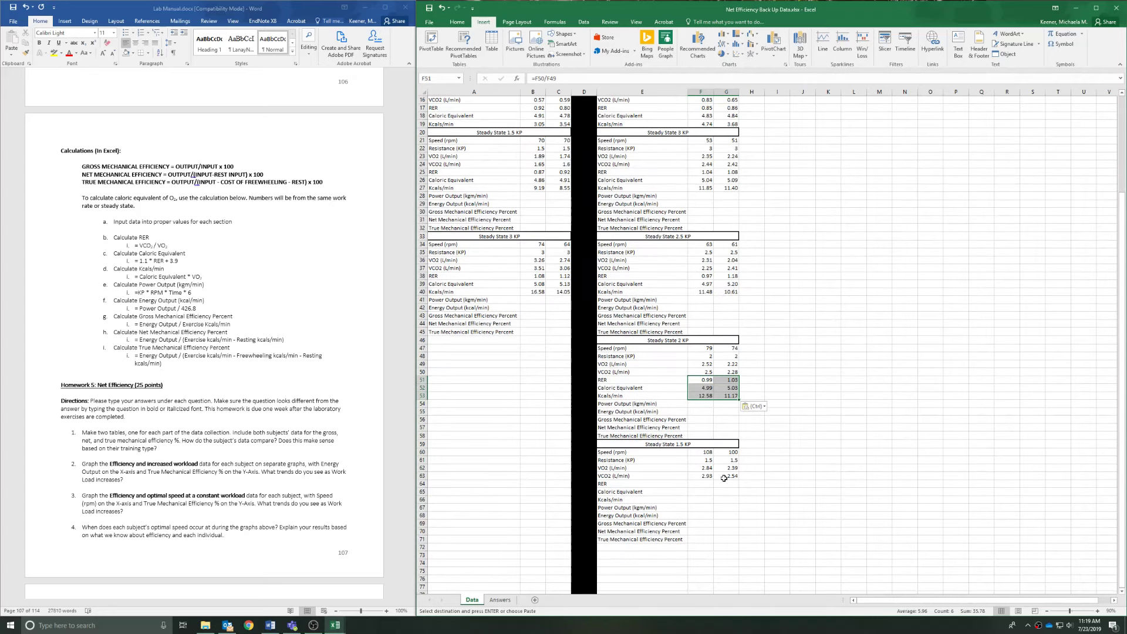
pyautogui.click(703, 483)
pyautogui.hotkey('ctrl', 'v')
pyautogui.scroll(5, 528, 412)
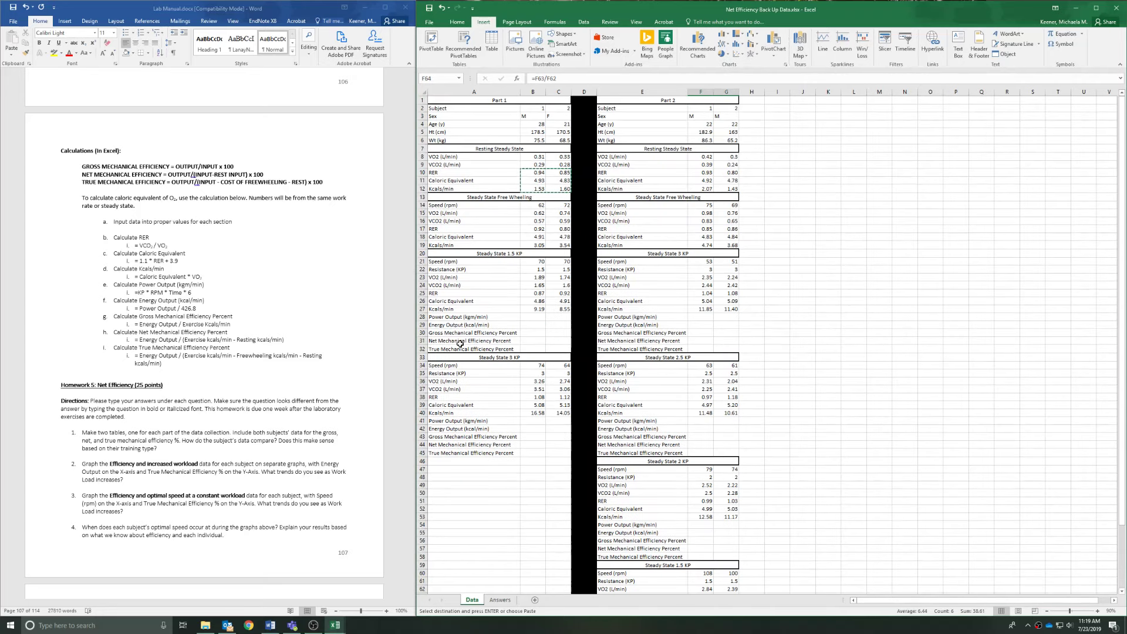
# Step: Calculate subject 1's Power Output for Part 1 Steady State 1.5 KP in B28 with =B21*B22*1*6
pyautogui.click(527, 221)
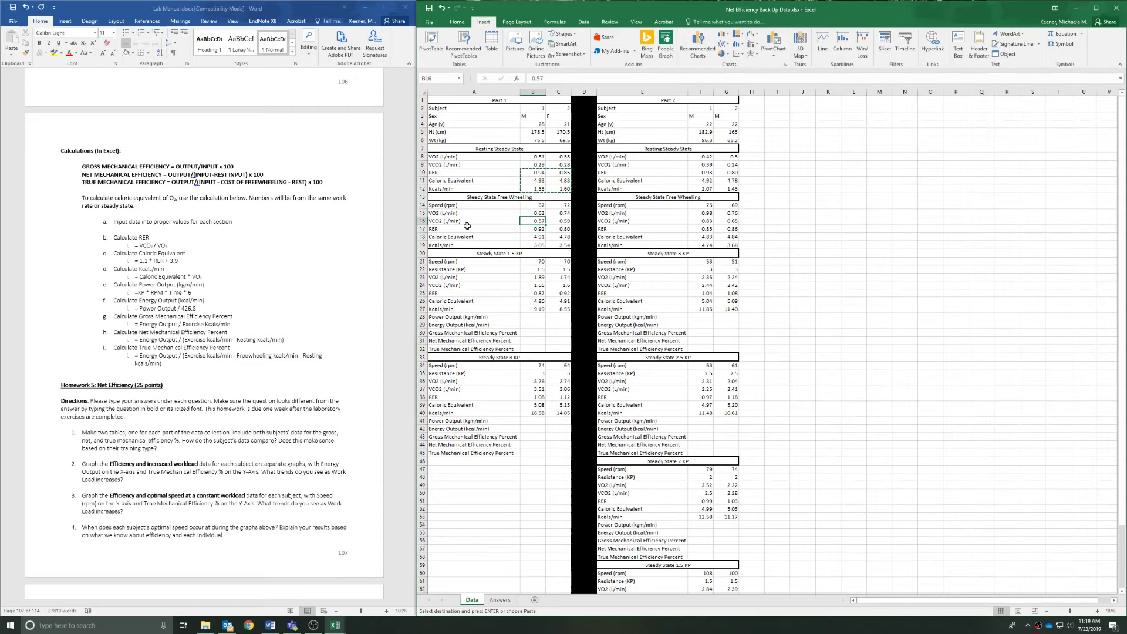
pyautogui.click(536, 316)
pyautogui.write('=')
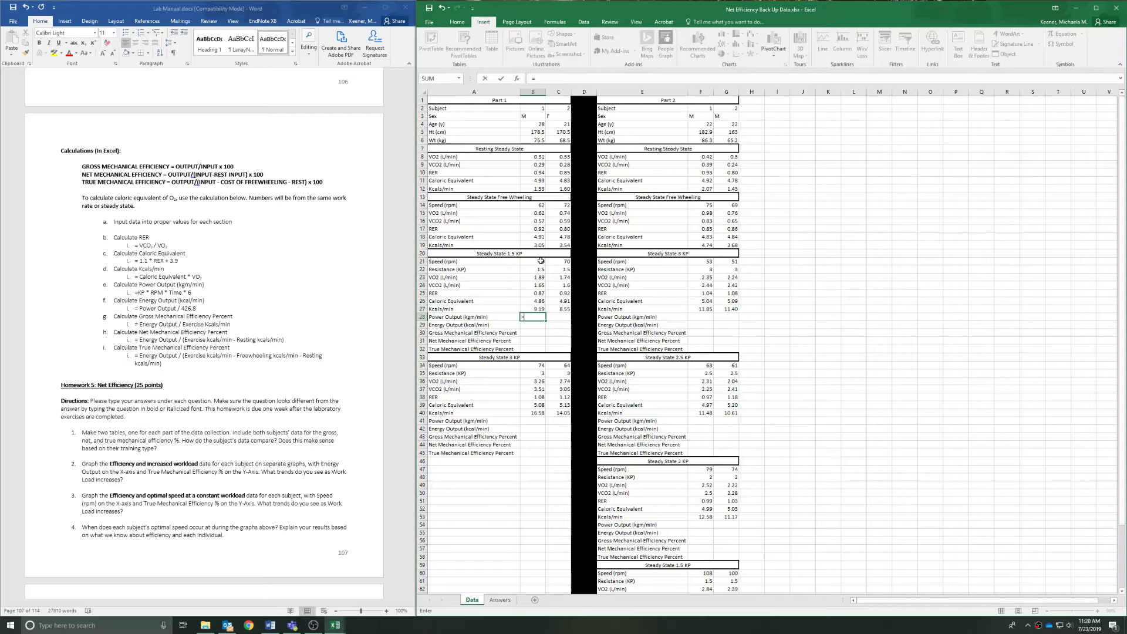
pyautogui.click(541, 261)
pyautogui.write('*')
pyautogui.click(530, 270)
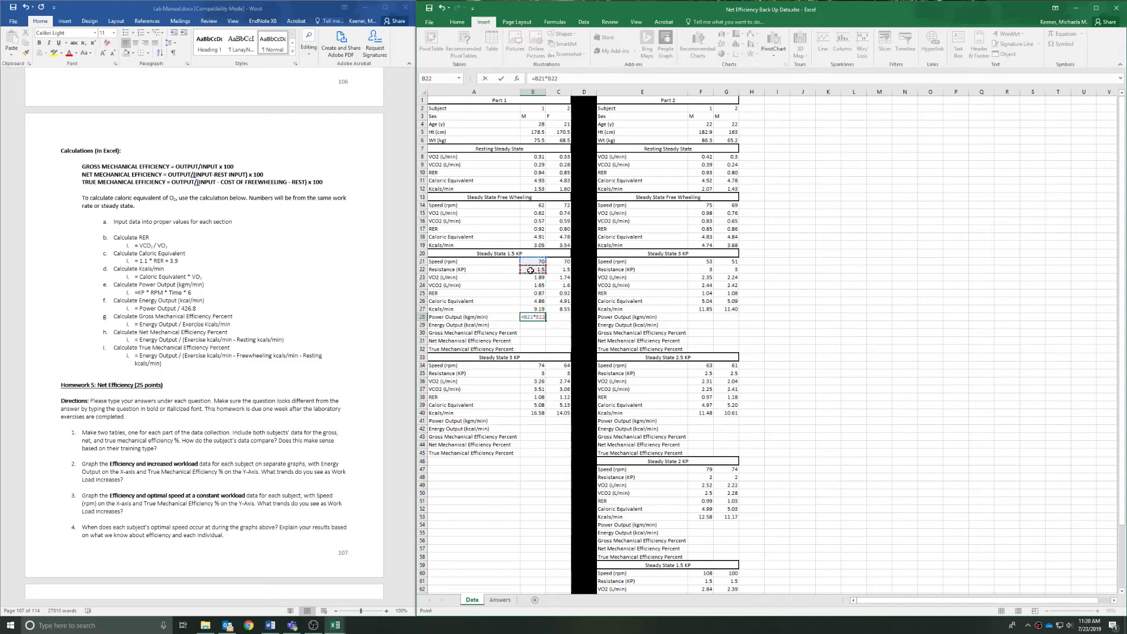
pyautogui.write('*1*6')
pyautogui.press('Return')
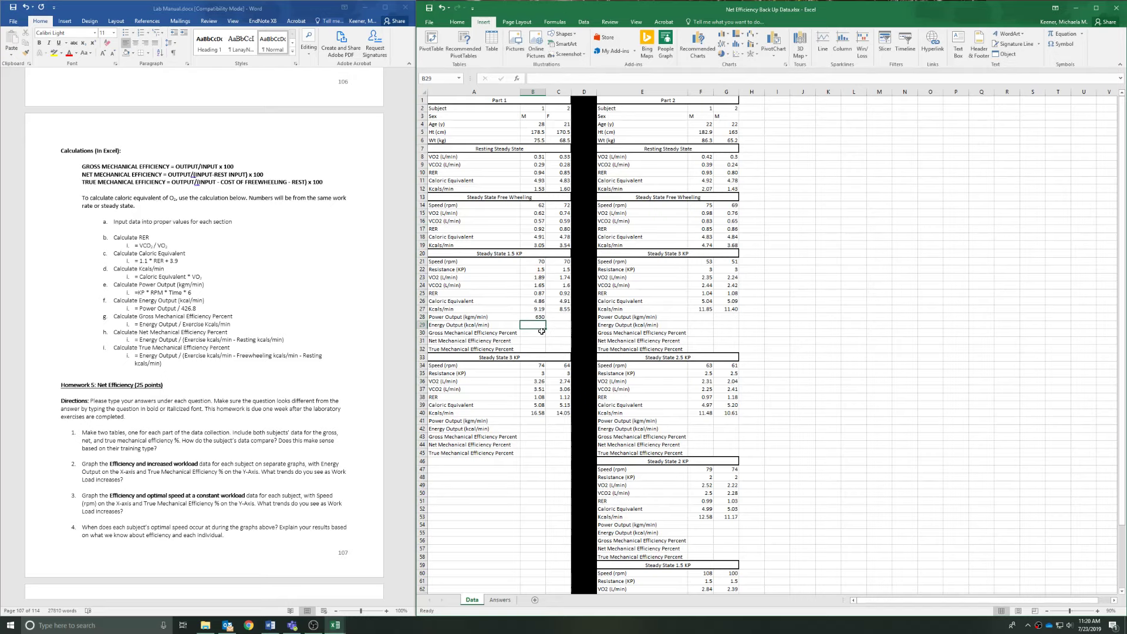
# Step: Calculate subject 1's Energy Output in B29 as the Power Output in B28 divided by 426.8
pyautogui.write('=')
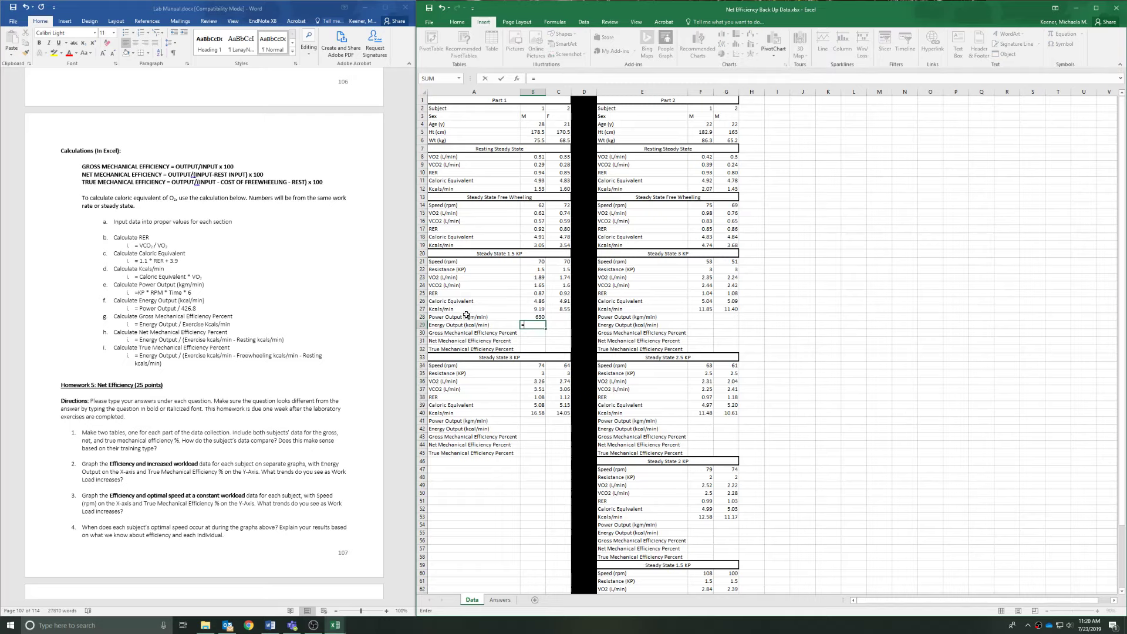
pyautogui.click(544, 317)
pyautogui.press('Return')
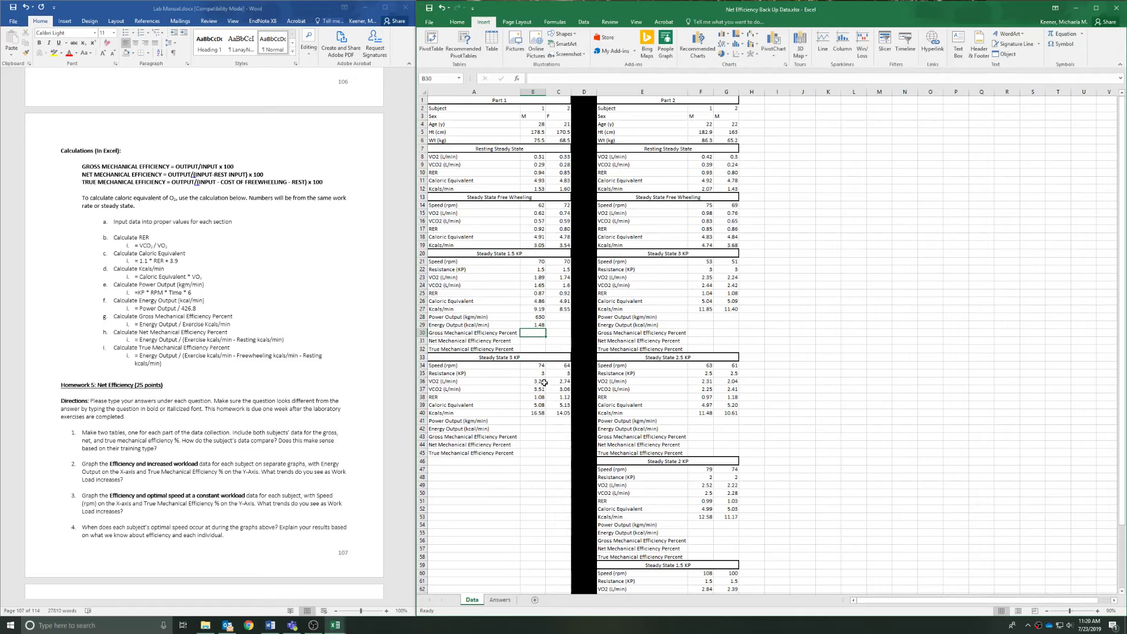
# Step: Calculate subject 1's Gross Mechanical Efficiency Percent in B30 as Energy Output divided by exercise Kcals/min (=B29/B27)
pyautogui.write('=')
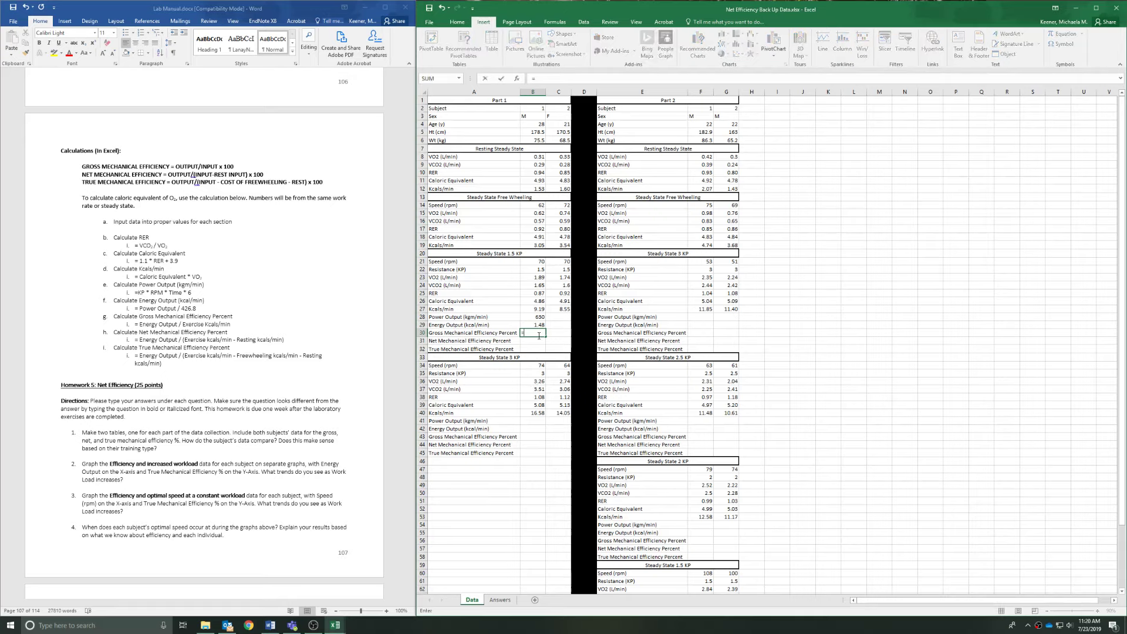
pyautogui.click(536, 323)
pyautogui.write('/')
pyautogui.click(535, 309)
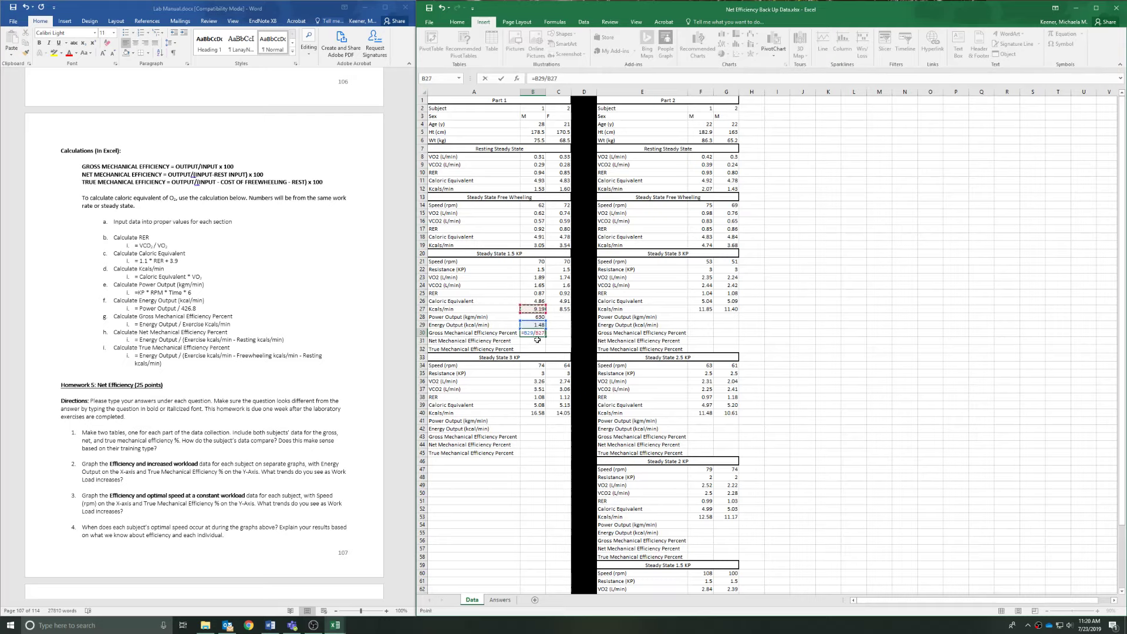
pyautogui.press('Return')
# Step: Calculate subject 1's Net Mechanical Efficiency Percent in B31 with =B29/(B27-B$12), locking the resting Kcals/min row
pyautogui.write('=')
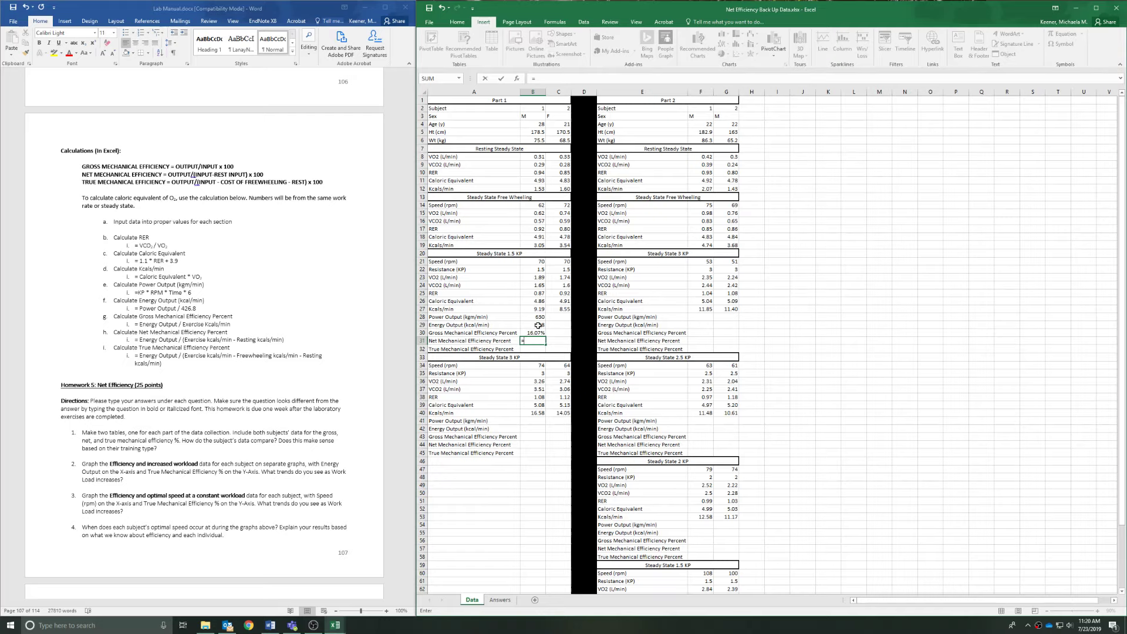
pyautogui.click(539, 326)
pyautogui.write('/(')
pyautogui.click(539, 308)
pyautogui.write('-')
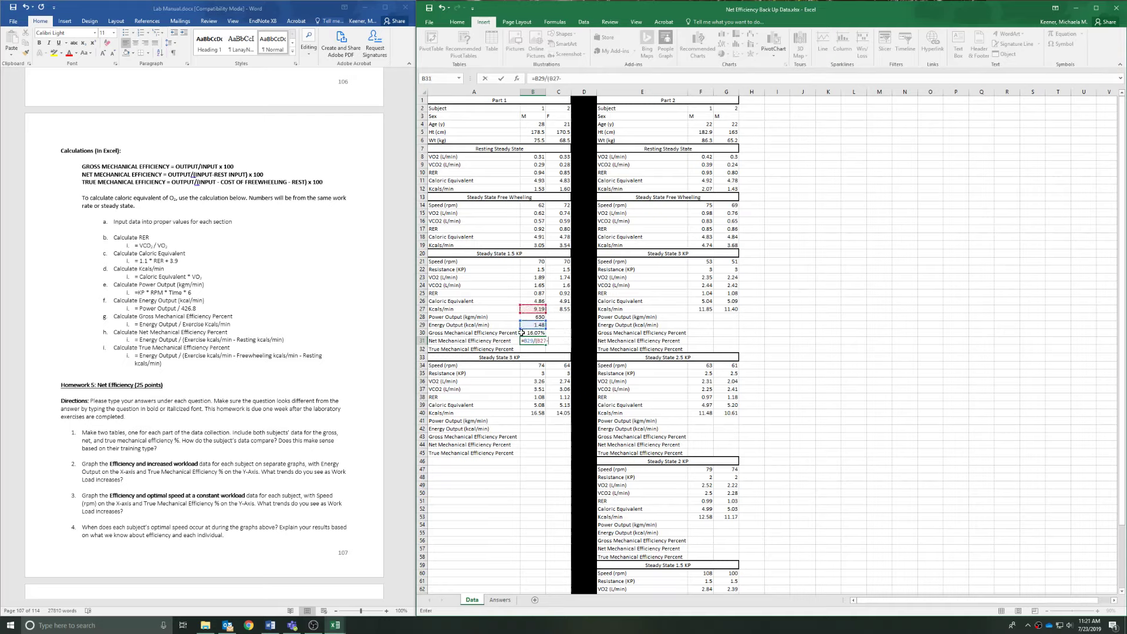
pyautogui.click(537, 189)
pyautogui.click(565, 78)
pyautogui.write('$12')
pyautogui.press('Return')
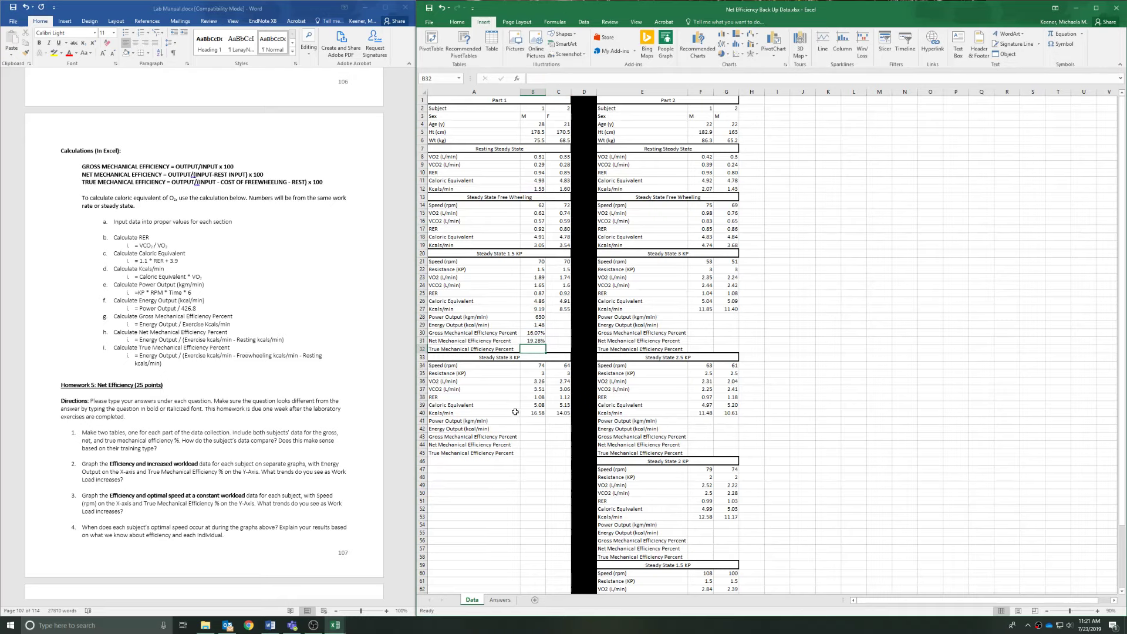
# Step: Calculate subject 1's True Mechanical Efficiency Percent in B32 with =B29/(B27-B$12-B$19), locking the resting and free wheeling rows
pyautogui.write('=')
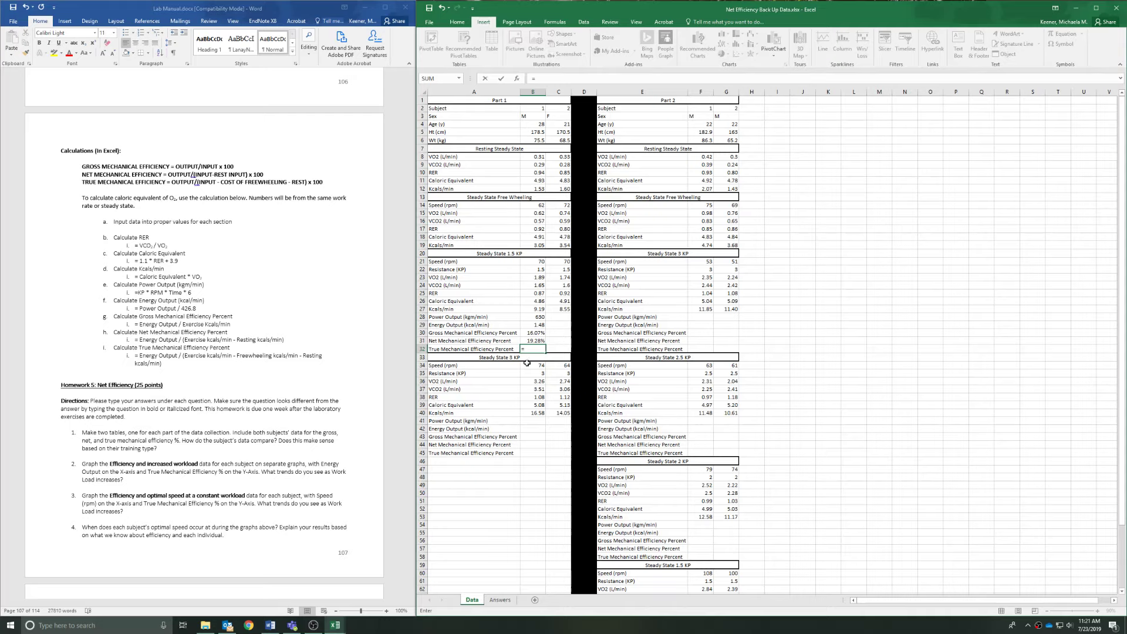
pyautogui.click(528, 326)
pyautogui.write('/(')
pyautogui.click(533, 309)
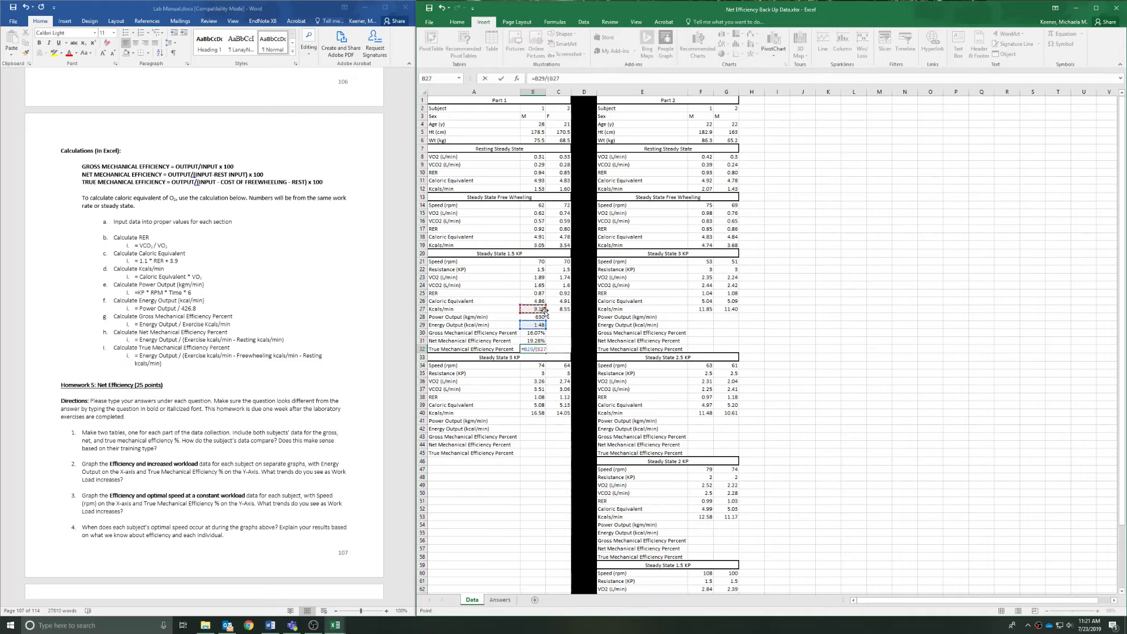
pyautogui.write('-')
pyautogui.click(534, 187)
pyautogui.write('-')
pyautogui.click(539, 245)
pyautogui.write('-')
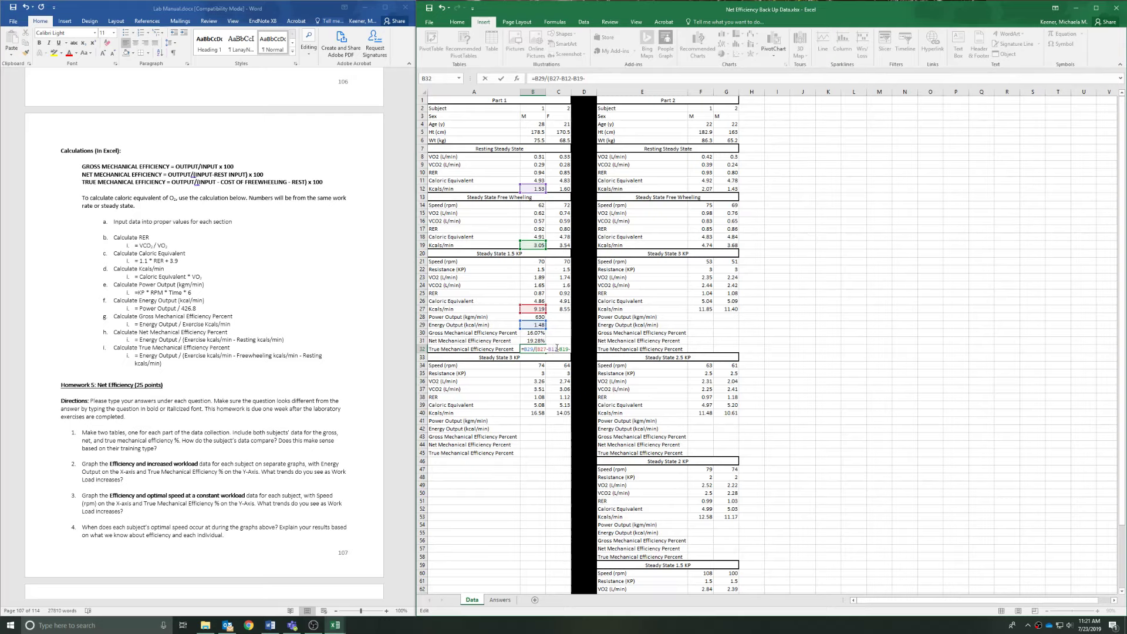
pyautogui.click(555, 349)
pyautogui.write('$')
pyautogui.click(565, 348)
pyautogui.write('$19')
pyautogui.click(535, 358)
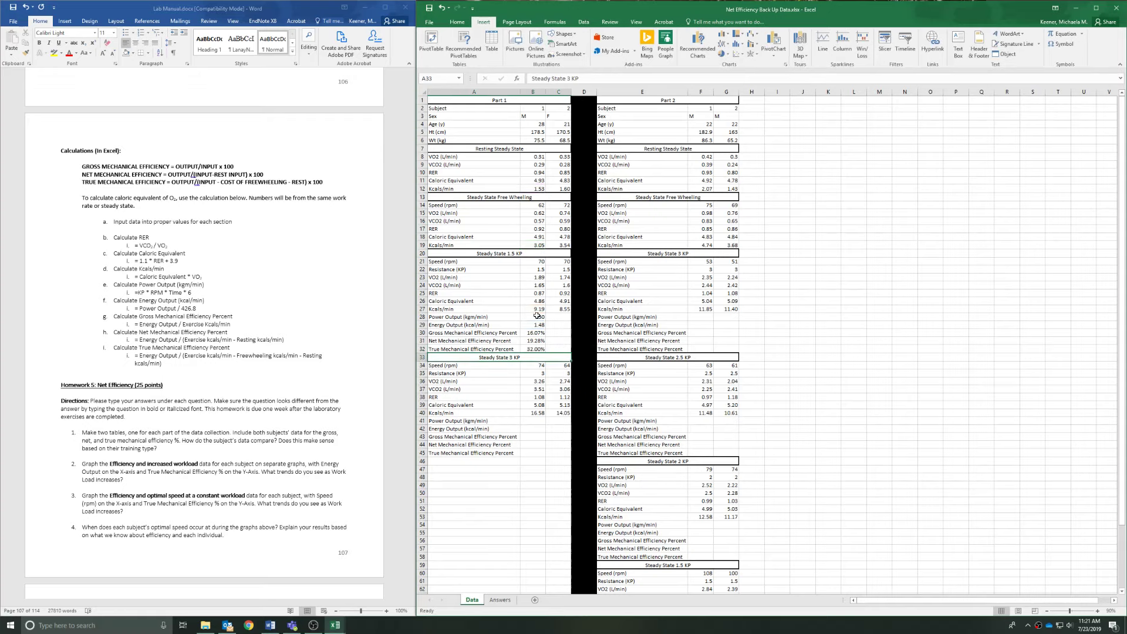
# Step: Extend the output and efficiency formulas in B28:B32 to subject 2 and copy B28:C32 to Part 1's Steady State 3 KP section at B41
pyautogui.moveTo(537, 316); pyautogui.dragTo(568, 347)
pyautogui.hotkey('ctrl', 'c')
pyautogui.click(534, 422)
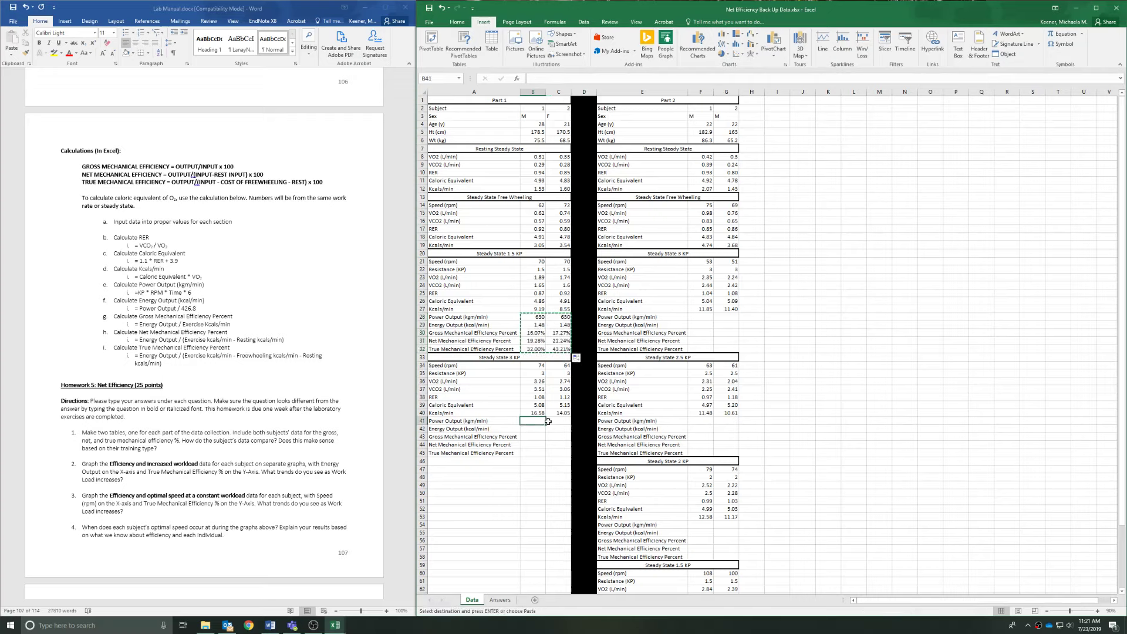
pyautogui.hotkey('ctrl', 'v')
# Step: Paste the copied output and efficiency formulas into Part 2's four steady state sections, starting at F28, F41, F54 and F67
pyautogui.click(697, 317)
pyautogui.hotkey('ctrl', 'v')
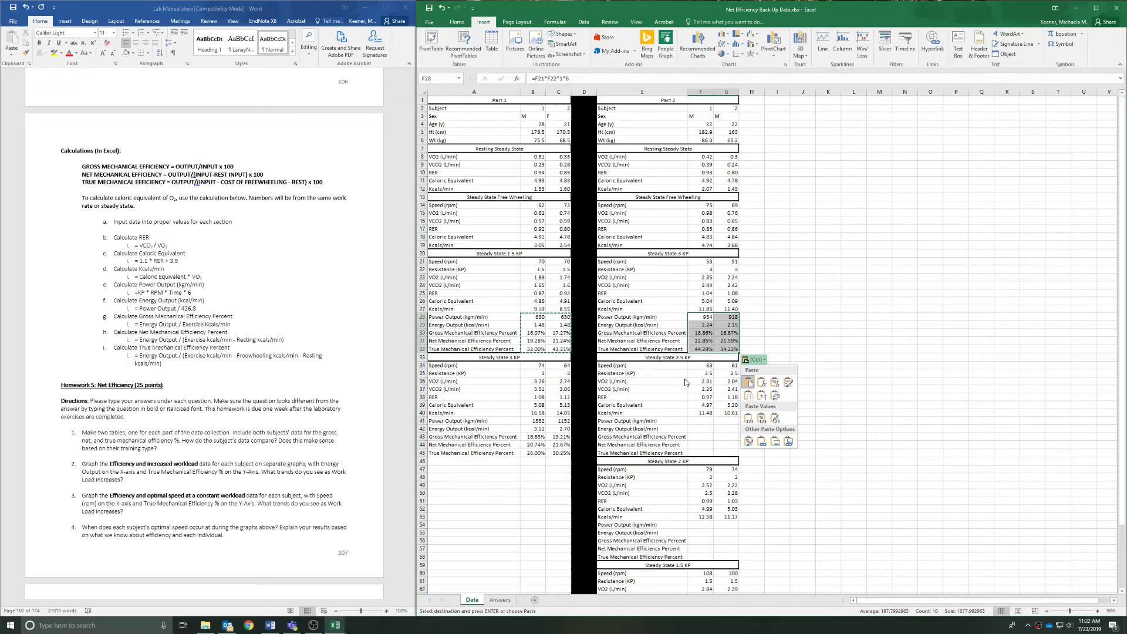
pyautogui.click(708, 422)
pyautogui.hotkey('ctrl', 'v')
pyautogui.scroll(-1, 708, 447)
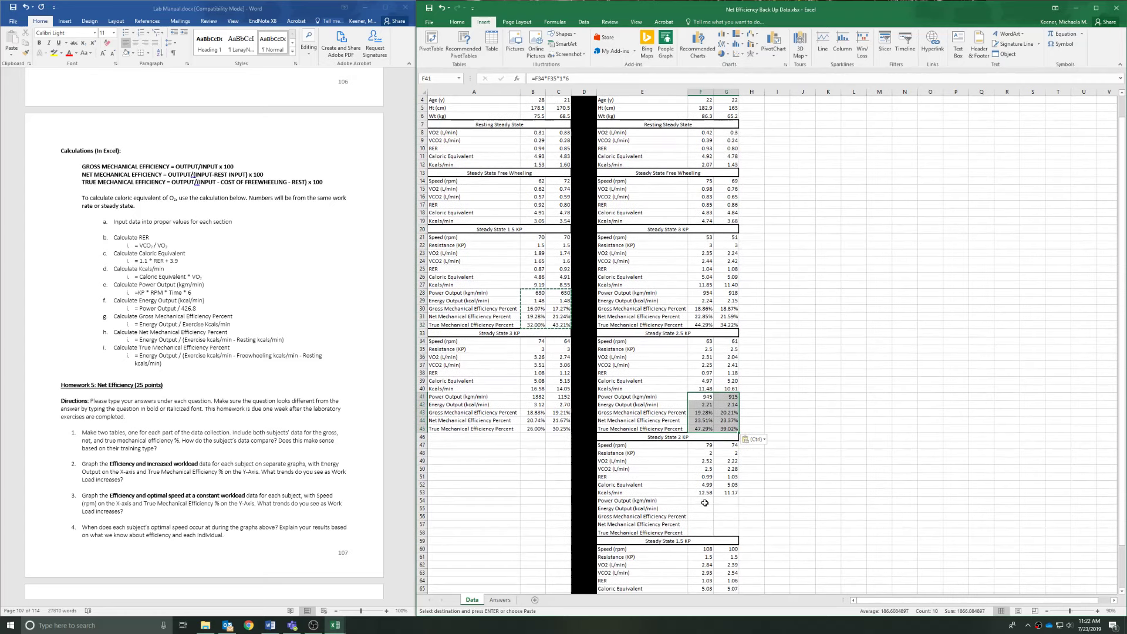
pyautogui.click(705, 499)
pyautogui.hotkey('ctrl', 'v')
pyautogui.scroll(-4, 728, 505)
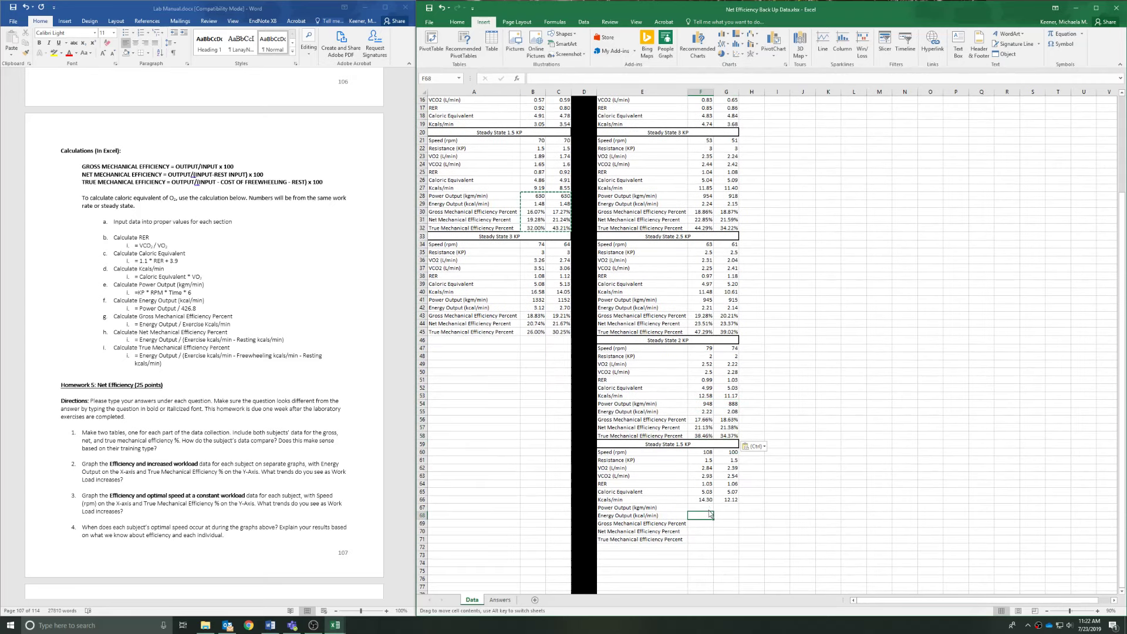
pyautogui.click(712, 511)
pyautogui.press('Return')
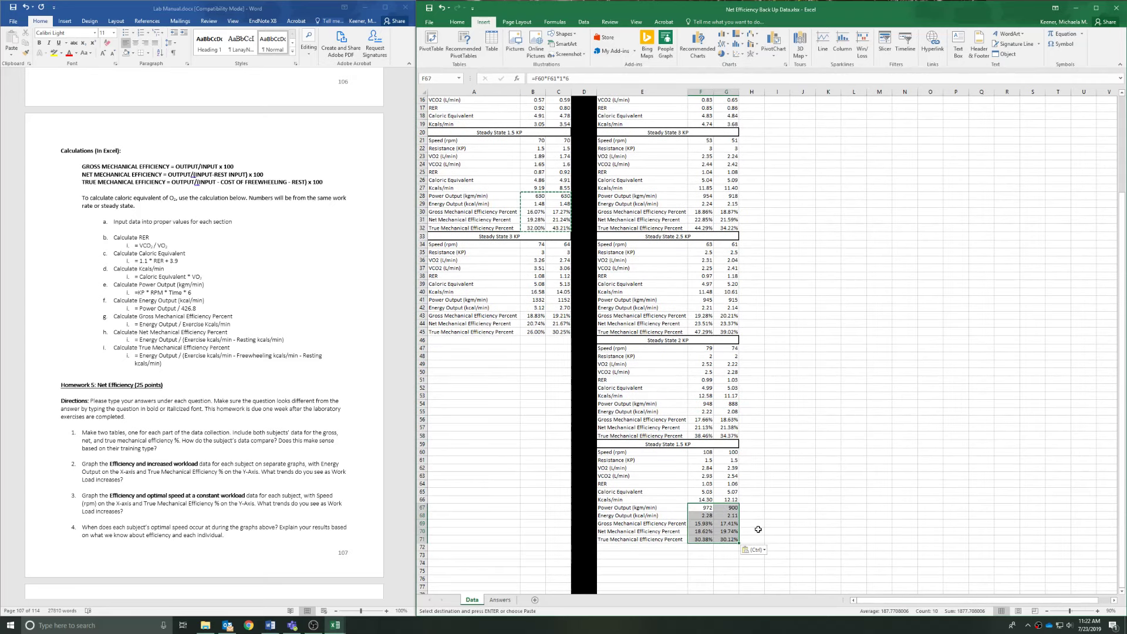
# Step: Check that the Net and True Mechanical Efficiency formulas in F70 and F71 reference the resting and free wheeling Kcals/min cells
pyautogui.click(705, 531)
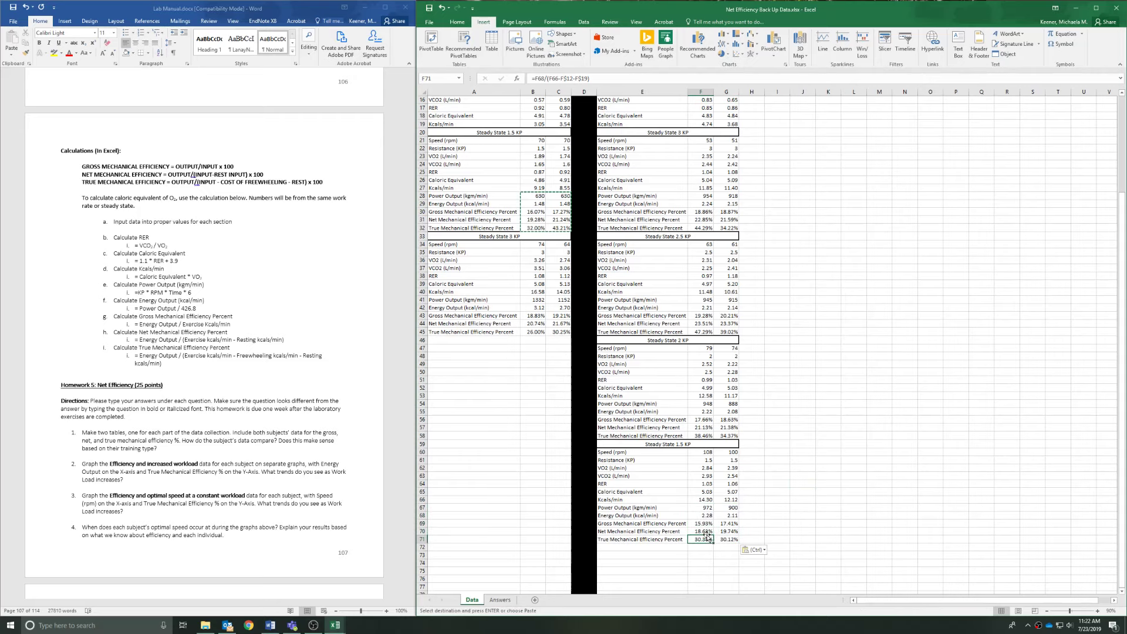
pyautogui.doubleClick(704, 532)
pyautogui.scroll(5, 721, 421)
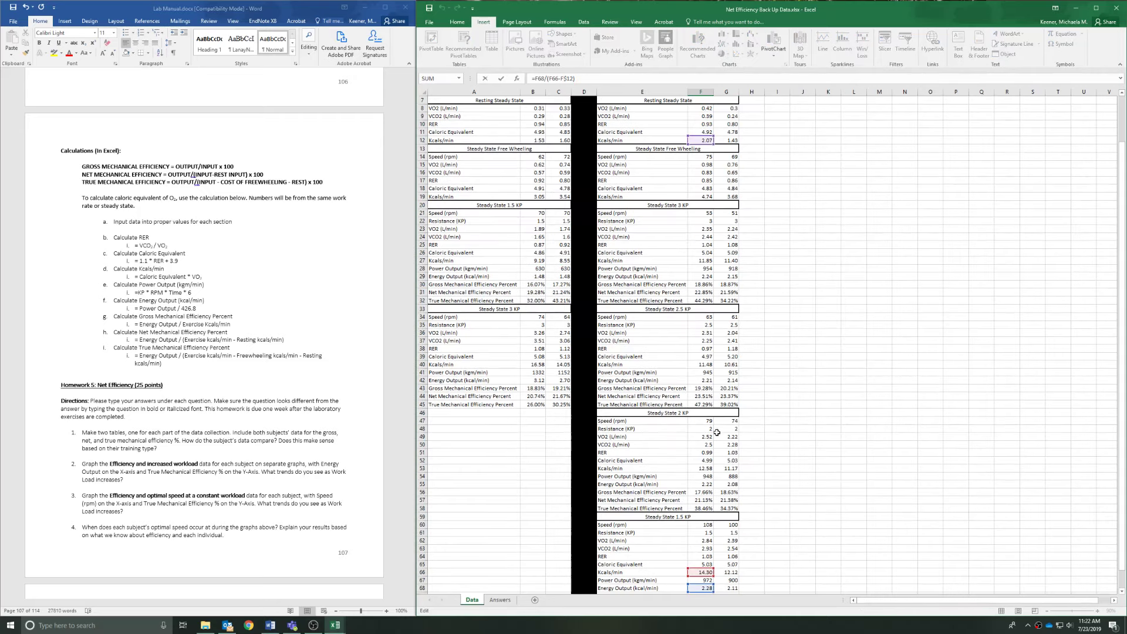
pyautogui.scroll(-4, 719, 422)
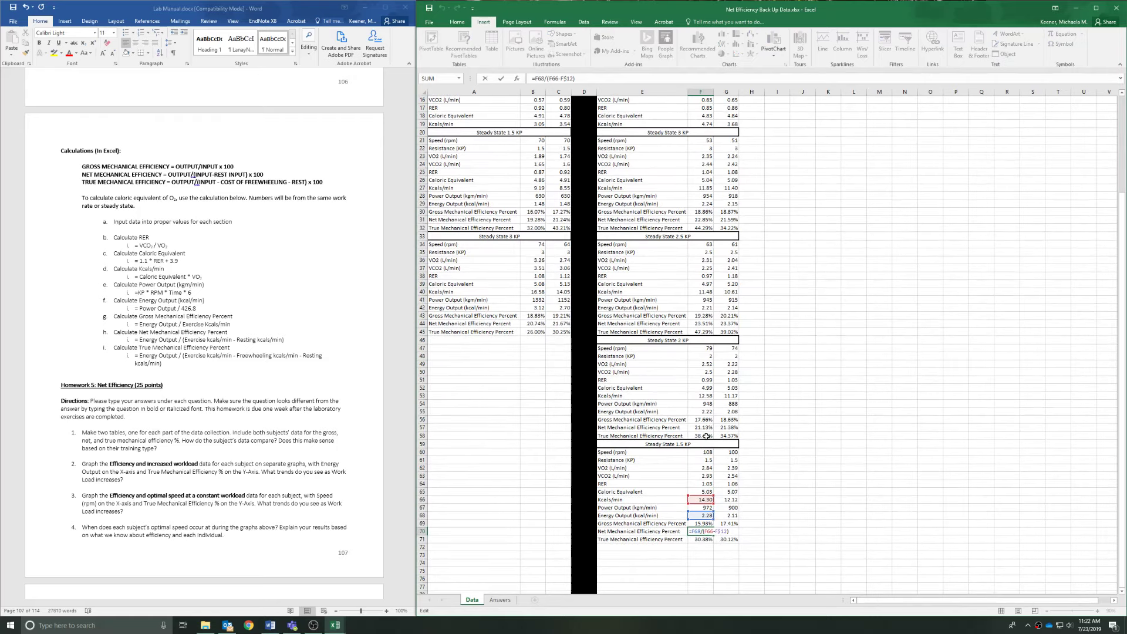
pyautogui.scroll(3, 696, 494)
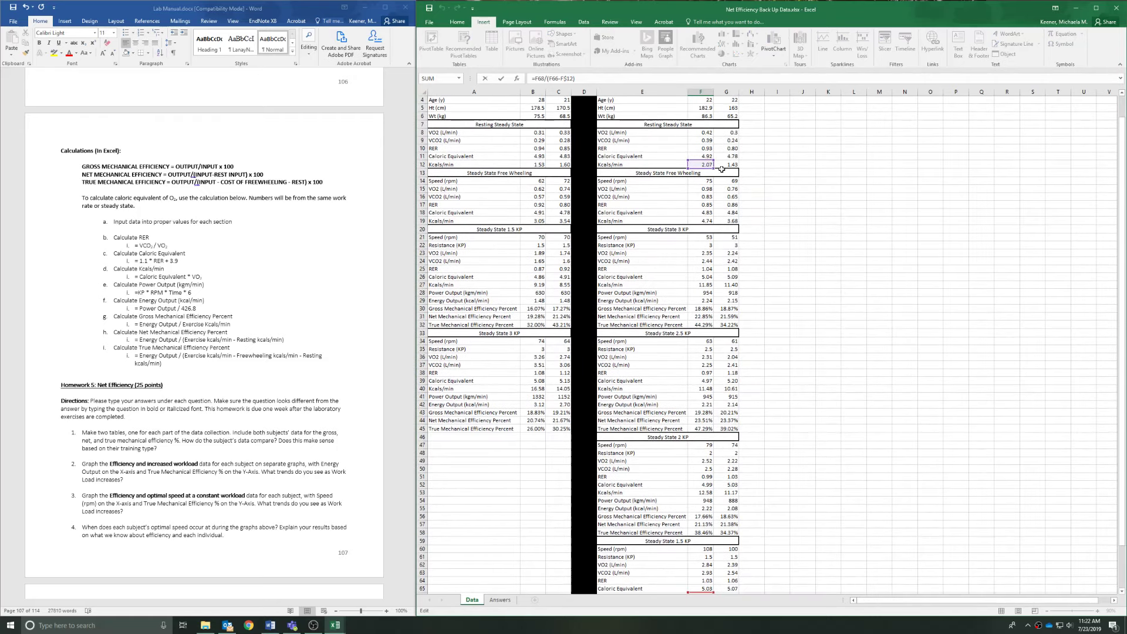
pyautogui.press('Escape')
pyautogui.scroll(-3, 702, 562)
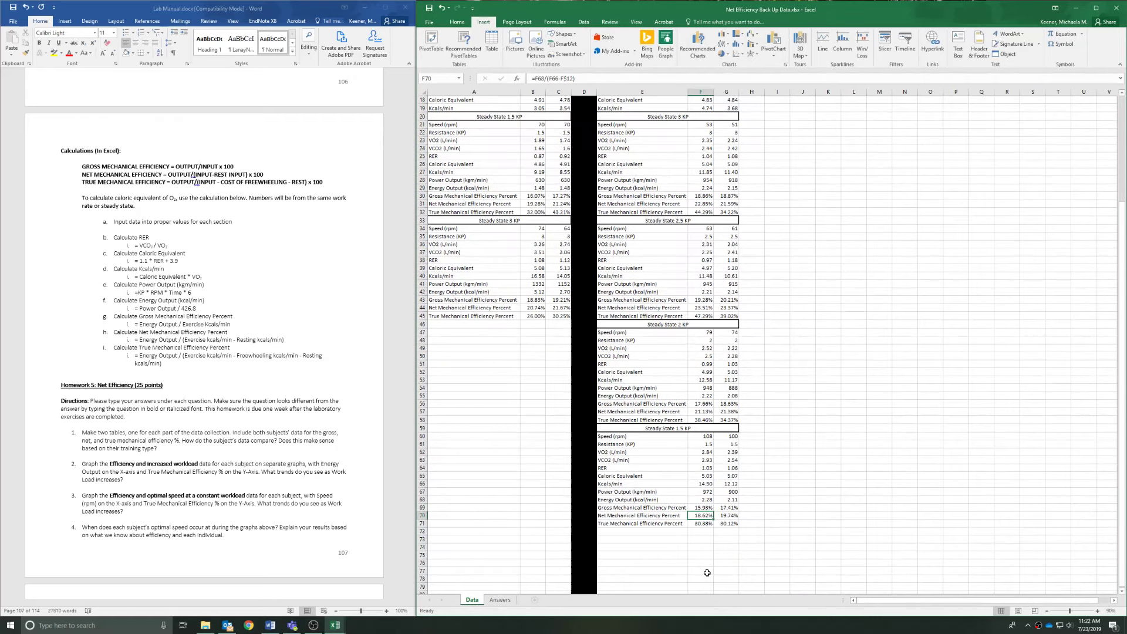
pyautogui.doubleClick(701, 523)
pyautogui.scroll(2, 730, 134)
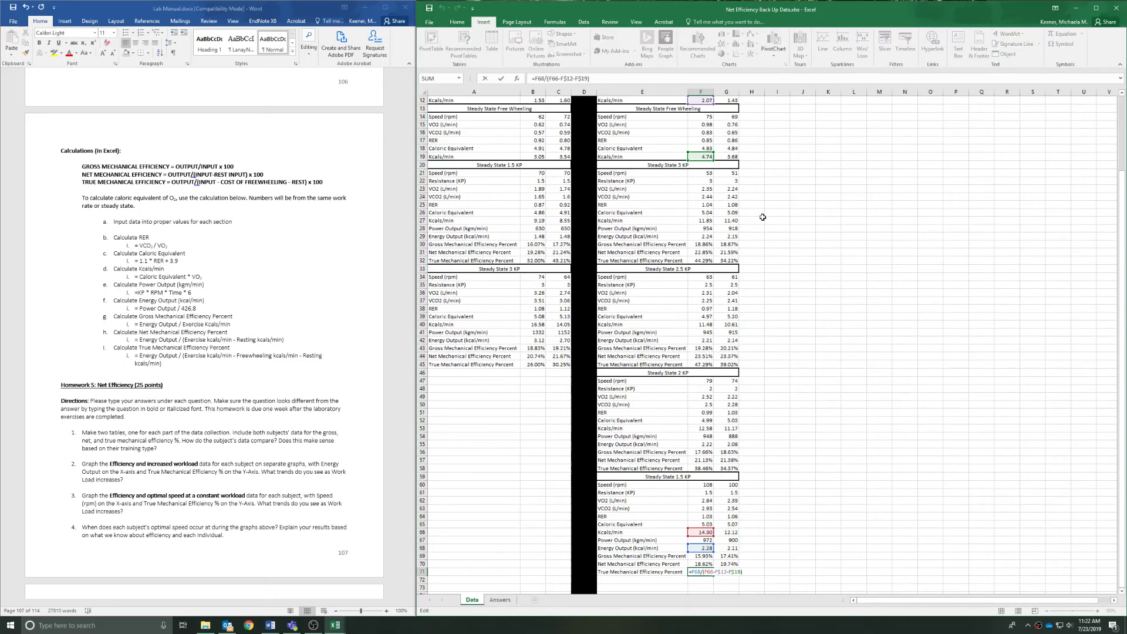
pyautogui.click(854, 428)
pyautogui.scroll(4, 819, 393)
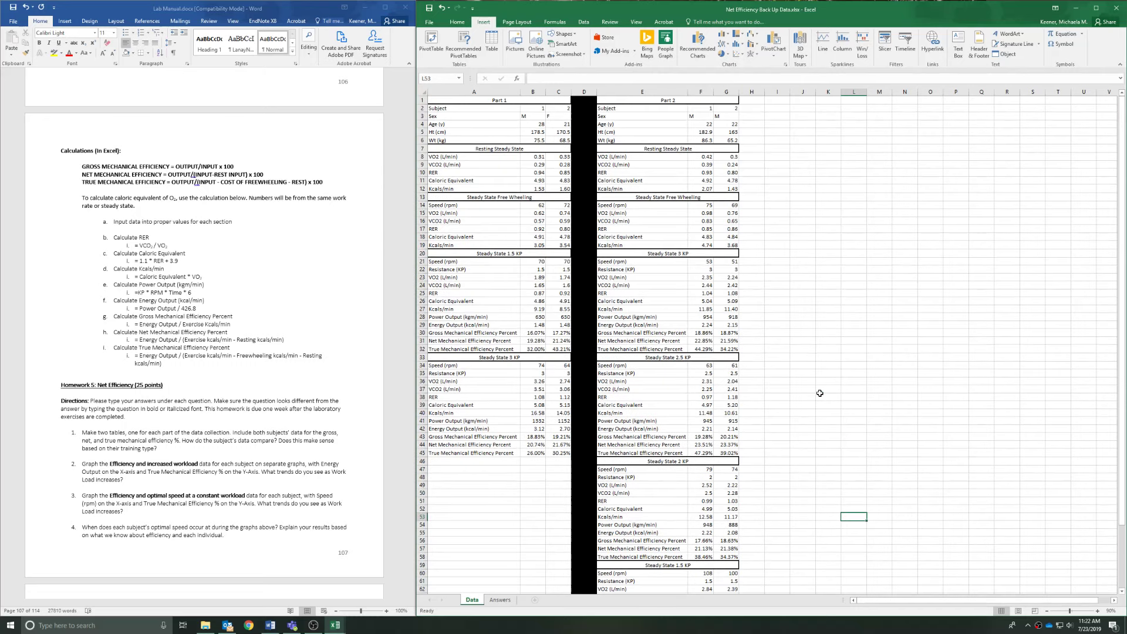
# Step: On the Answers sheet, insert a scatter chart with smooth lines and markers from subject 1's Energy Output and True Mechanical Efficiency rows, A20:C21
pyautogui.click(500, 600)
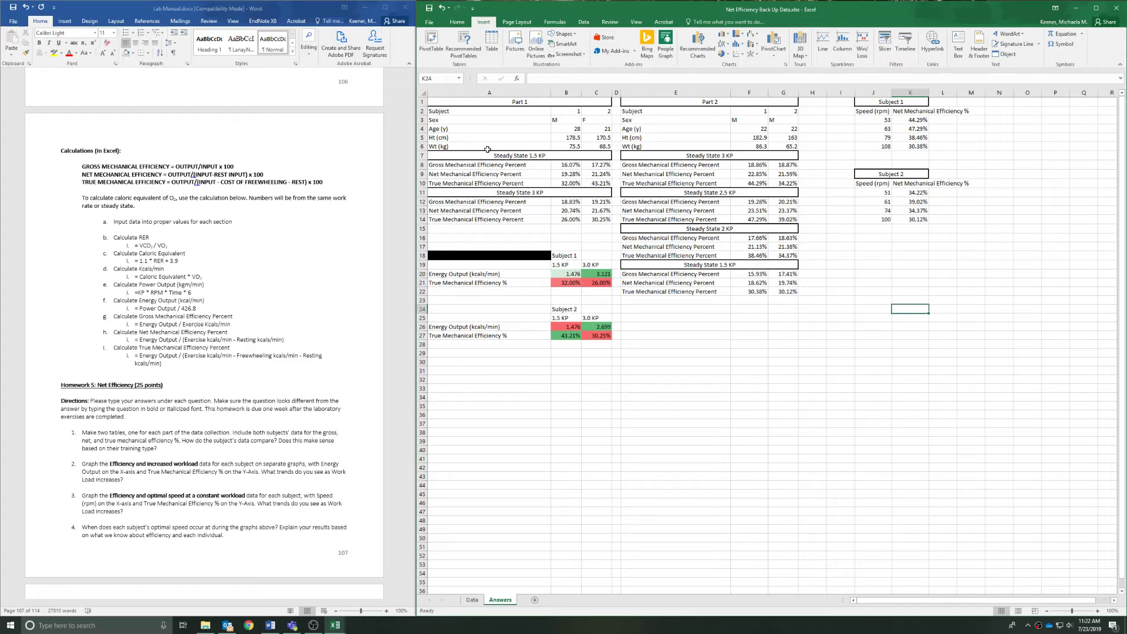
pyautogui.moveTo(487, 155); pyautogui.dragTo(595, 217)
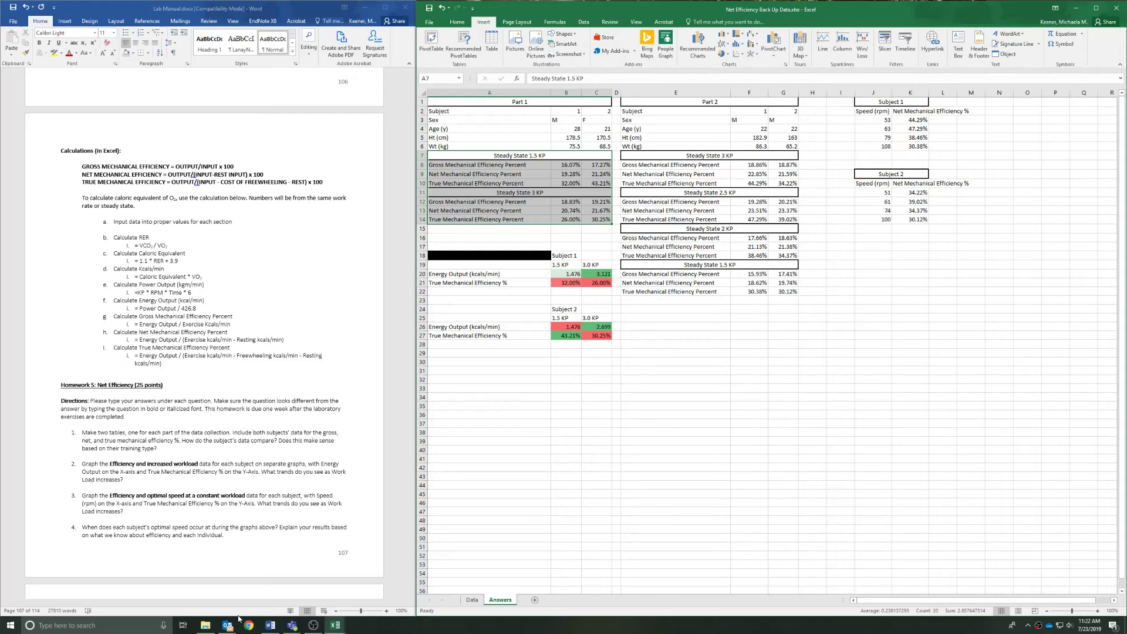
pyautogui.moveTo(494, 274); pyautogui.dragTo(607, 285)
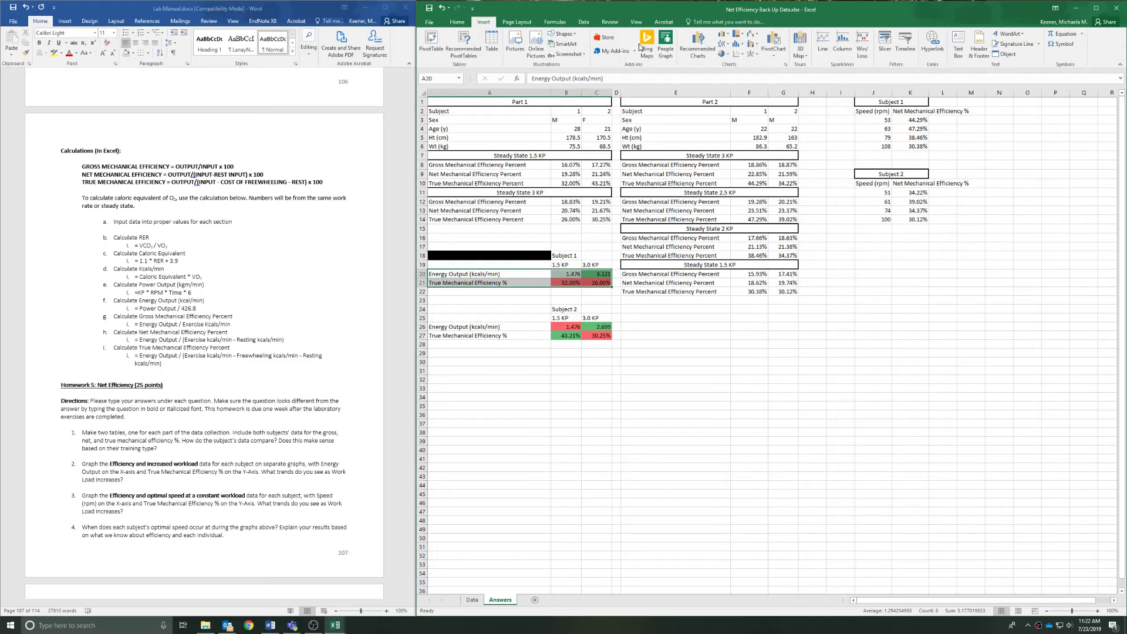
pyautogui.click(735, 57)
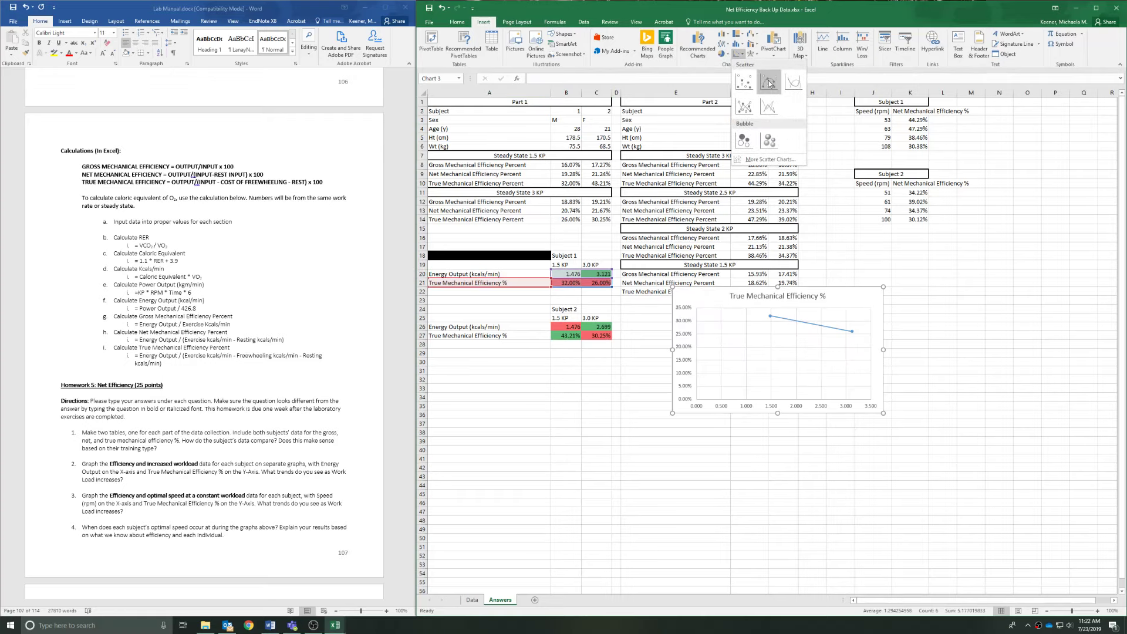
pyautogui.click(767, 83)
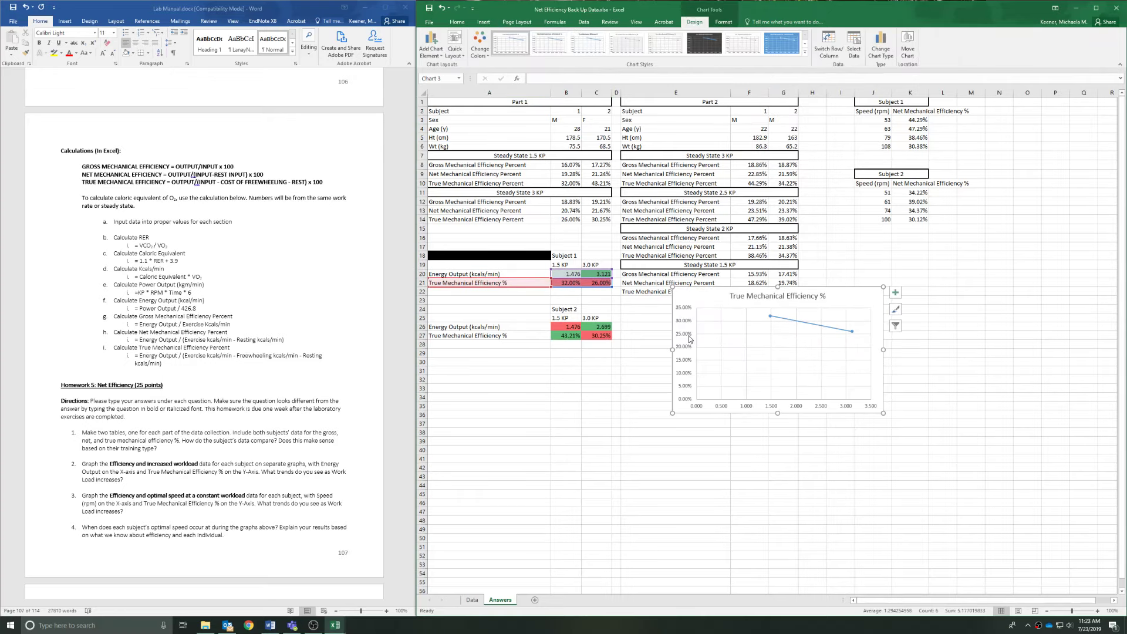
# Step: Set the minimum bound of the chart's vertical axis to 0.25
pyautogui.doubleClick(691, 339)
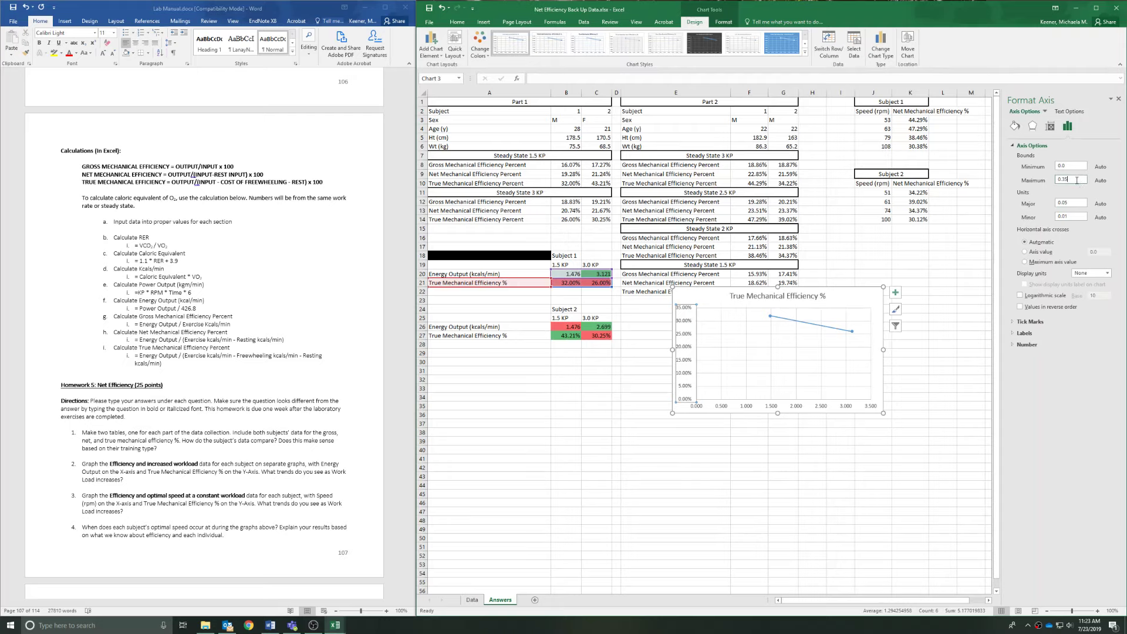
pyautogui.moveTo(1069, 167); pyautogui.dragTo(1058, 167)
pyautogui.write('0.25')
pyautogui.press('Return')
# Step: Set the minimum bound of the chart's horizontal axis to 1.25
pyautogui.click(774, 407)
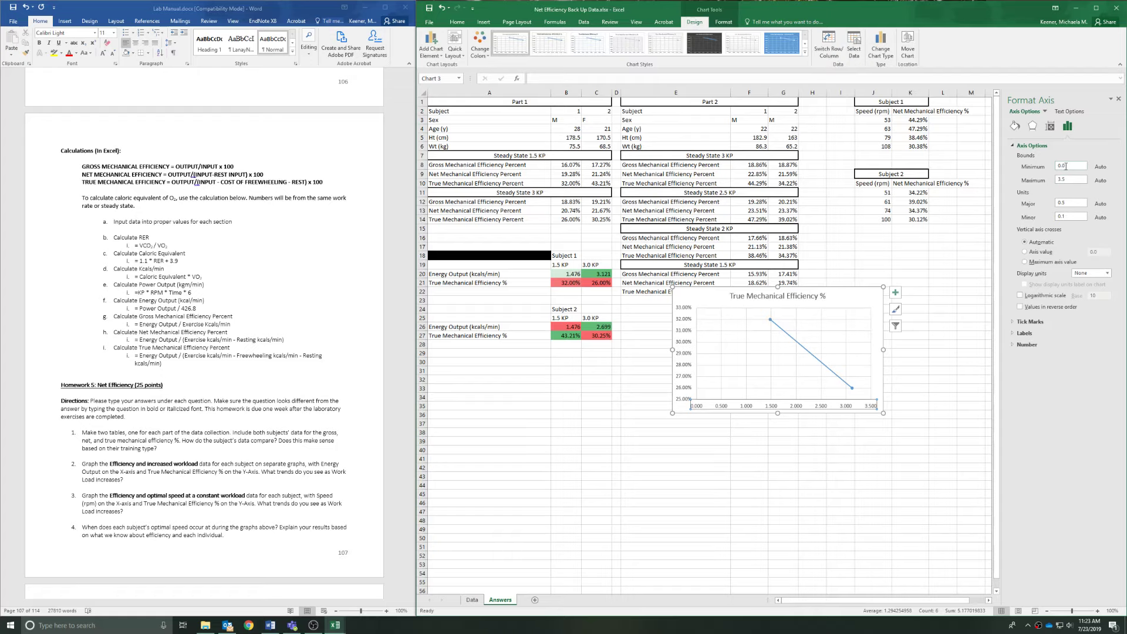
pyautogui.moveTo(1067, 166); pyautogui.dragTo(1057, 166)
pyautogui.write('1.25')
pyautogui.press('Return')
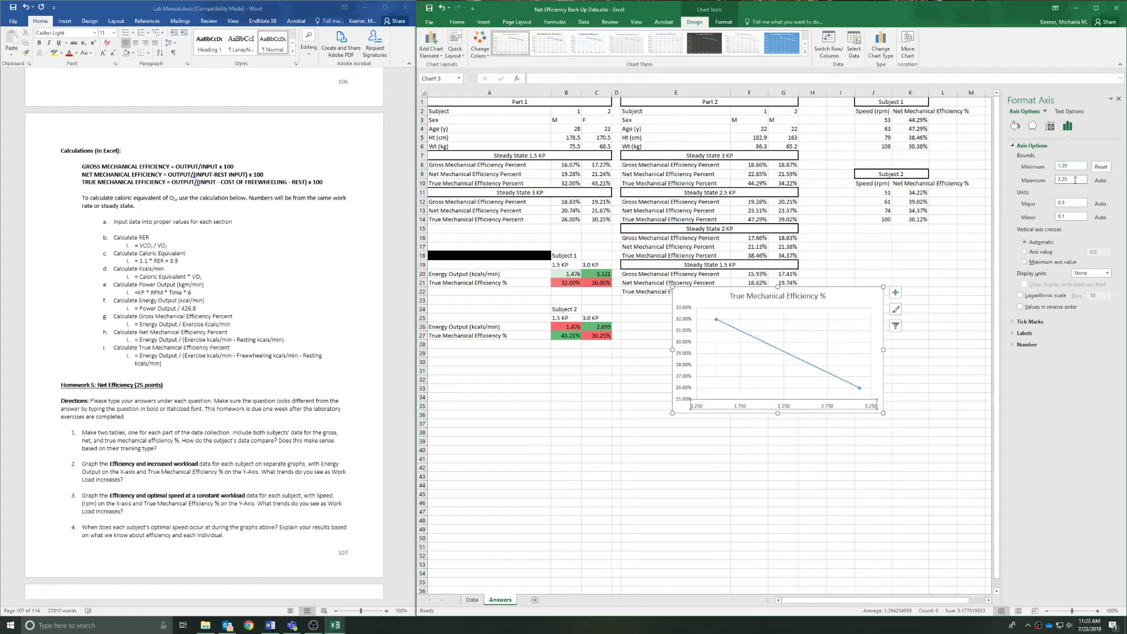
pyautogui.click(868, 486)
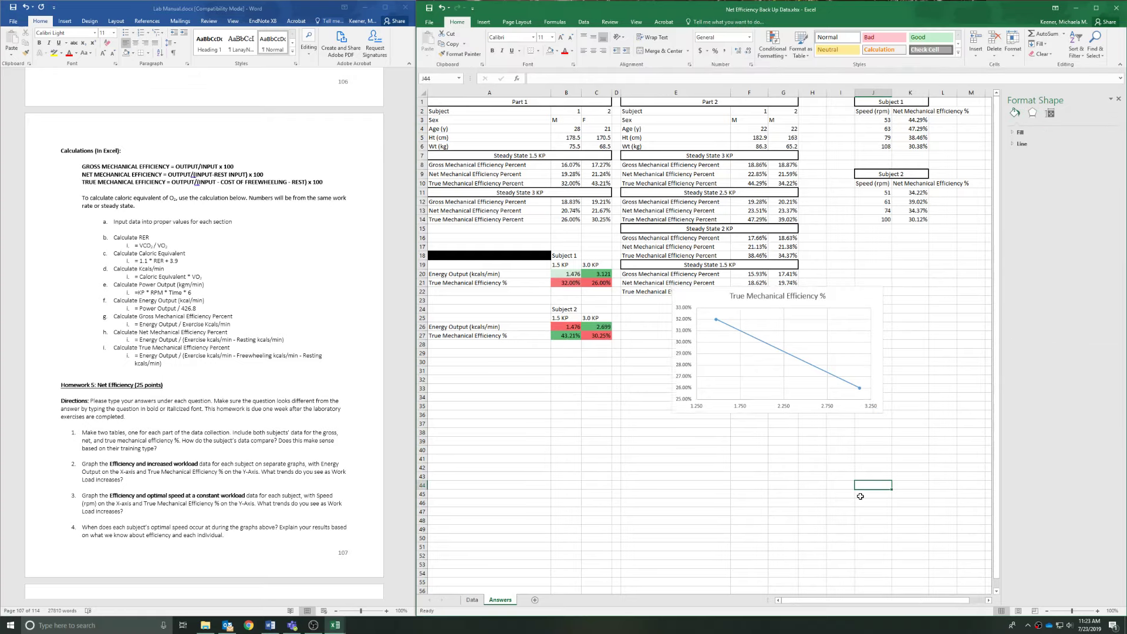
# Step: Add axis titles to the chart and title the vertical axis "True Mechanical Efficiency %"
pyautogui.click(483, 22)
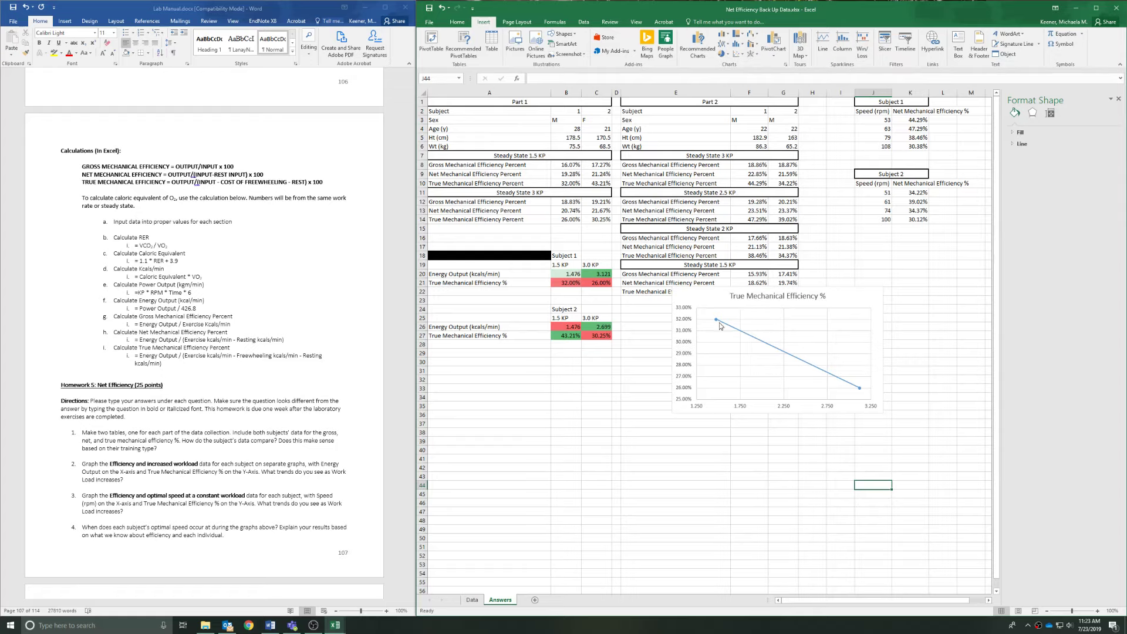
pyautogui.moveTo(716, 323)
pyautogui.moveTo(861, 391)
pyautogui.click(880, 297)
pyautogui.click(896, 292)
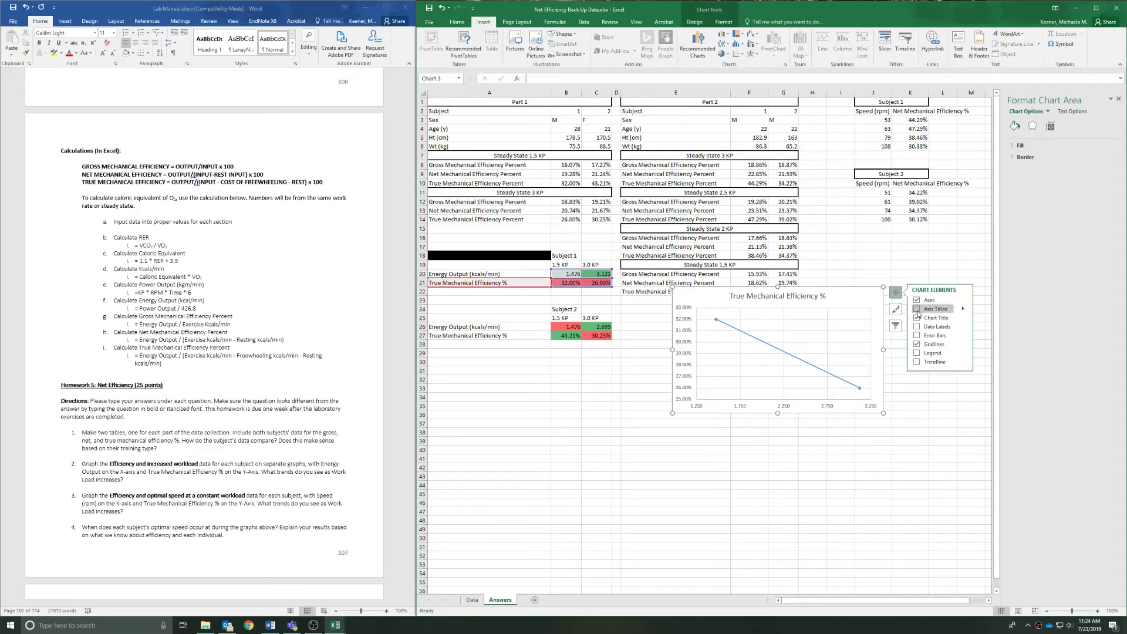
pyautogui.click(917, 309)
pyautogui.click(683, 343)
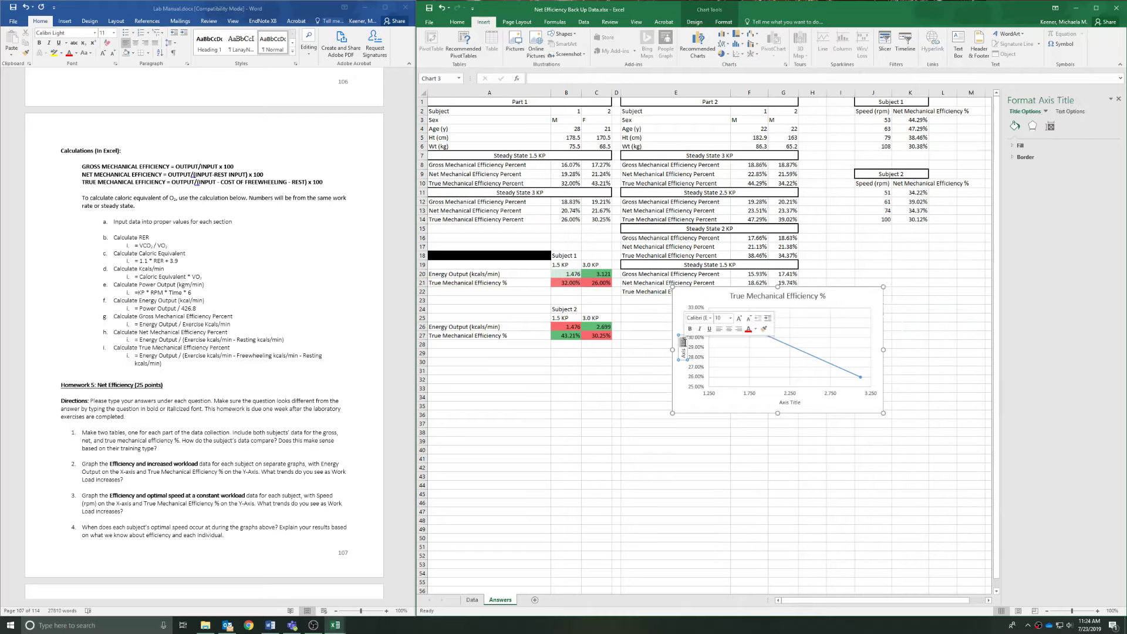
pyautogui.click(684, 354)
pyautogui.tripleClick(684, 354)
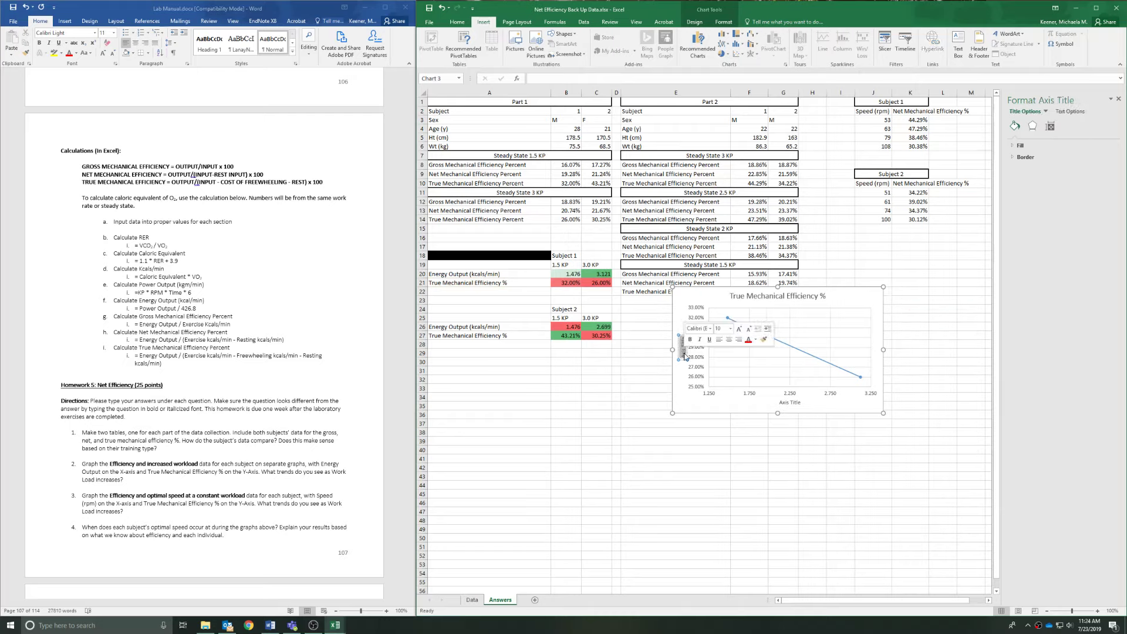
pyautogui.write('True')
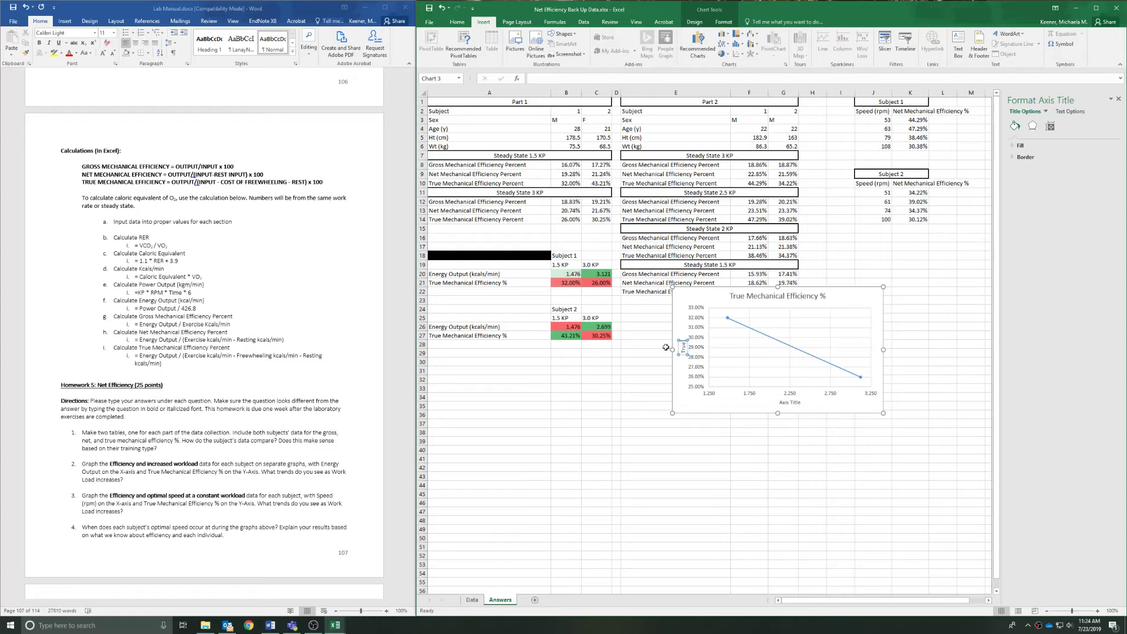
pyautogui.write(' Mechanical Efficiency %')
# Step: Title the chart's horizontal axis "Energy Output (kcals/min)" and move the chart below the Subject 2 energy output table
pyautogui.click(794, 405)
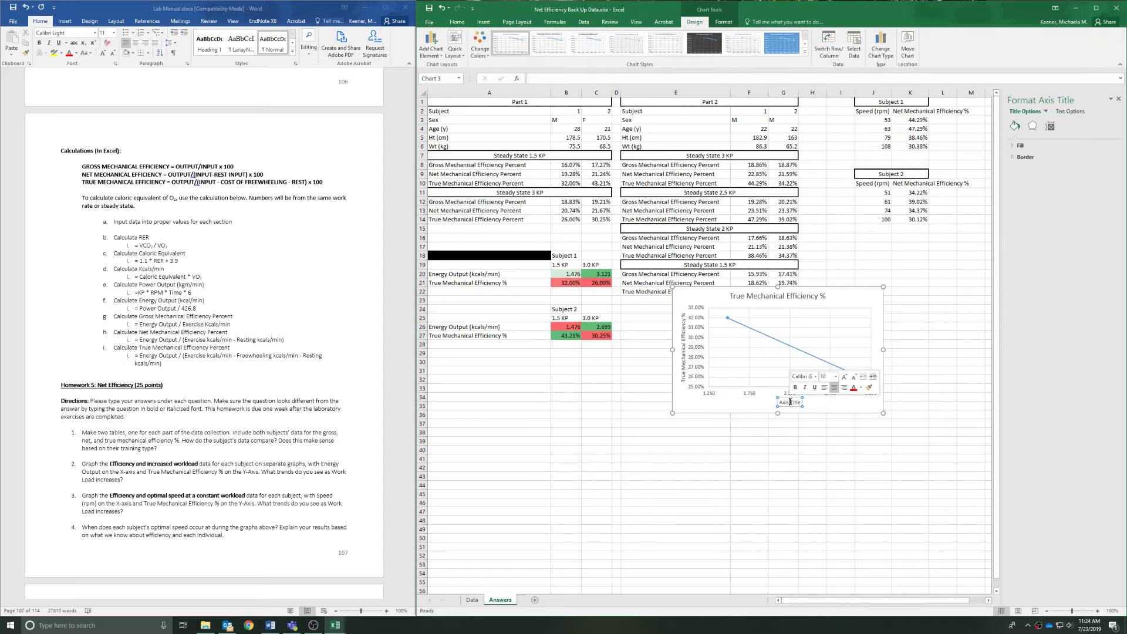
pyautogui.tripleClick(788, 404)
pyautogui.write('Energ')
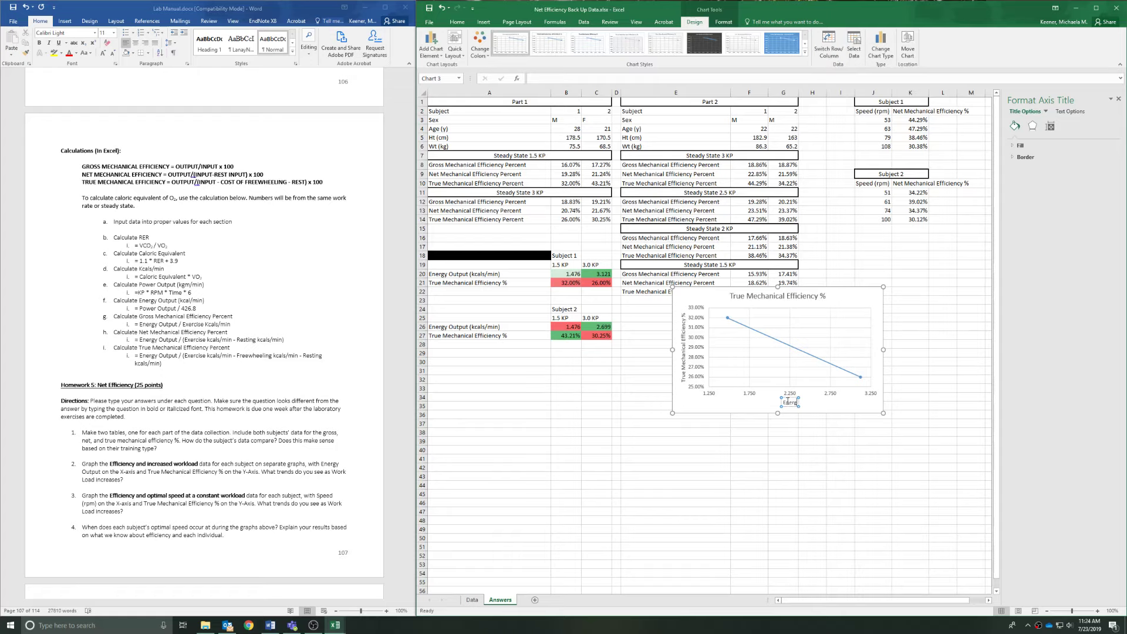
pyautogui.write('y Output (kcals/min)')
pyautogui.click(757, 450)
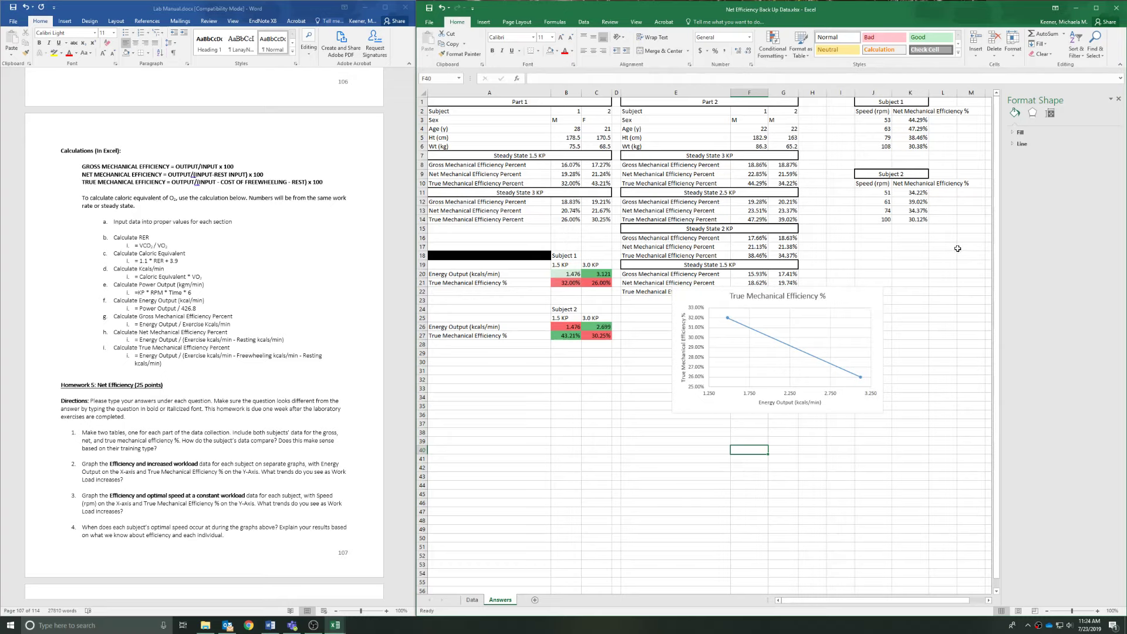
pyautogui.moveTo(869, 299); pyautogui.dragTo(625, 417)
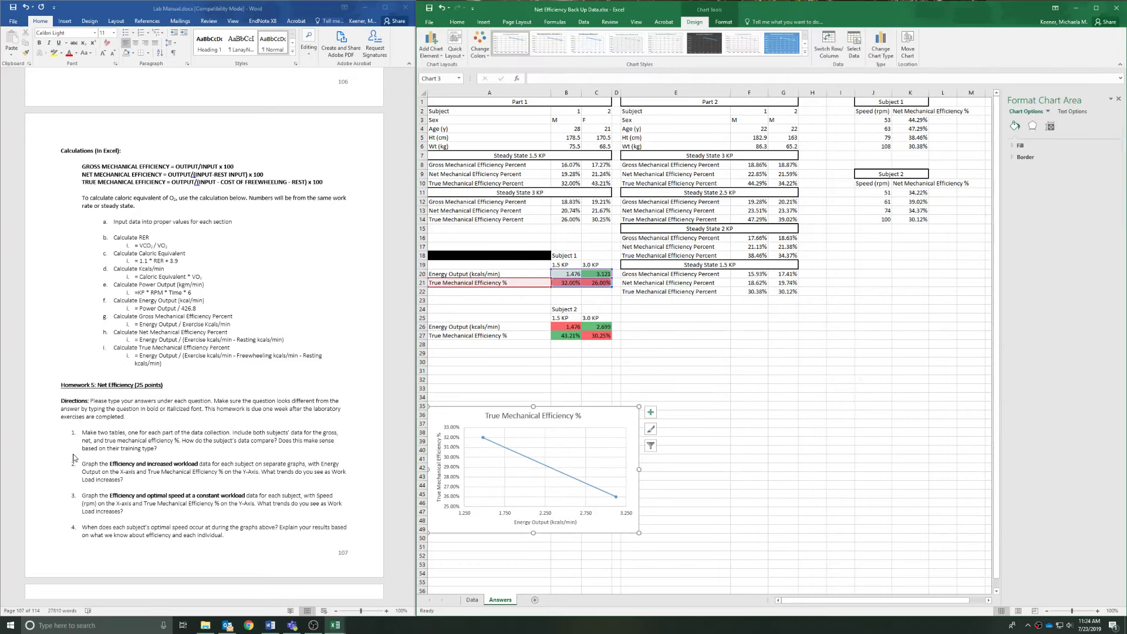
pyautogui.click(179, 369)
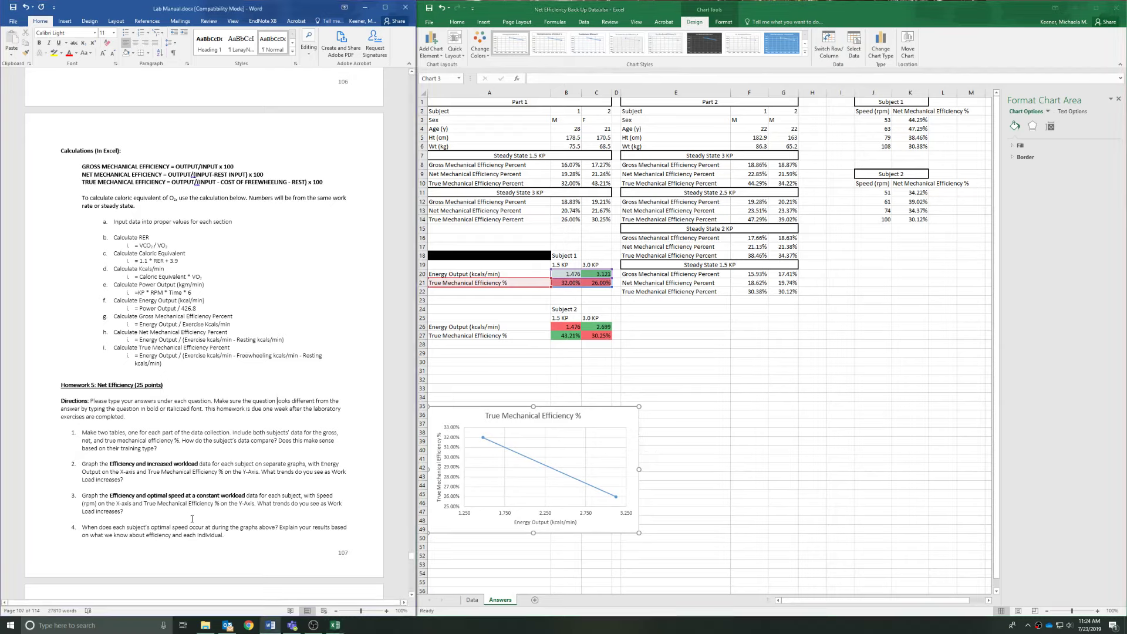
pyautogui.click(904, 245)
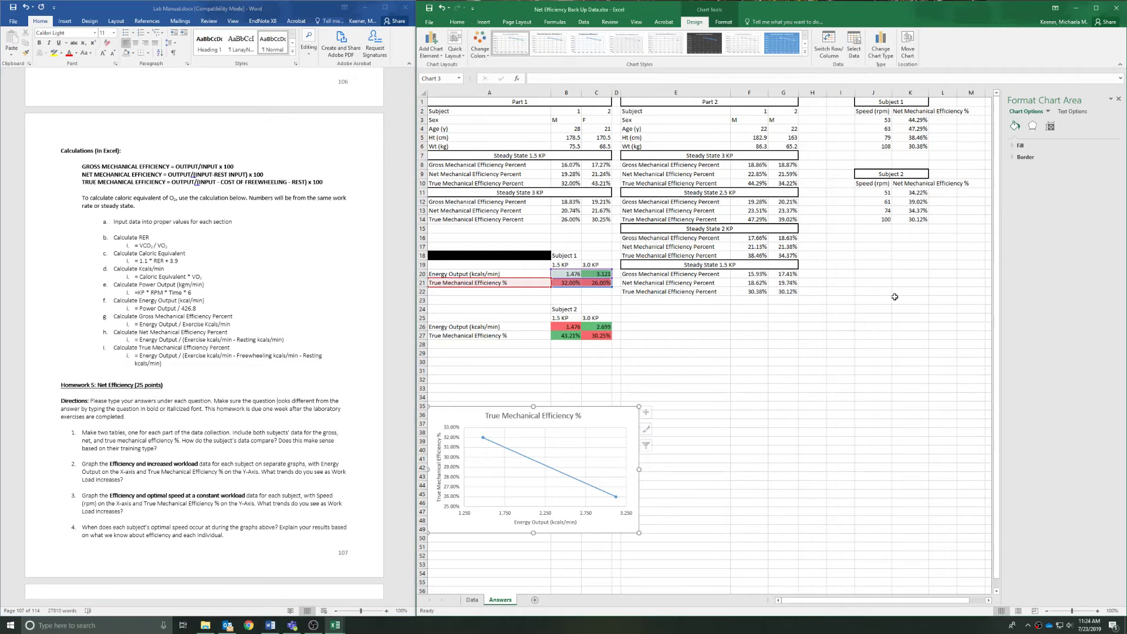
pyautogui.click(911, 111)
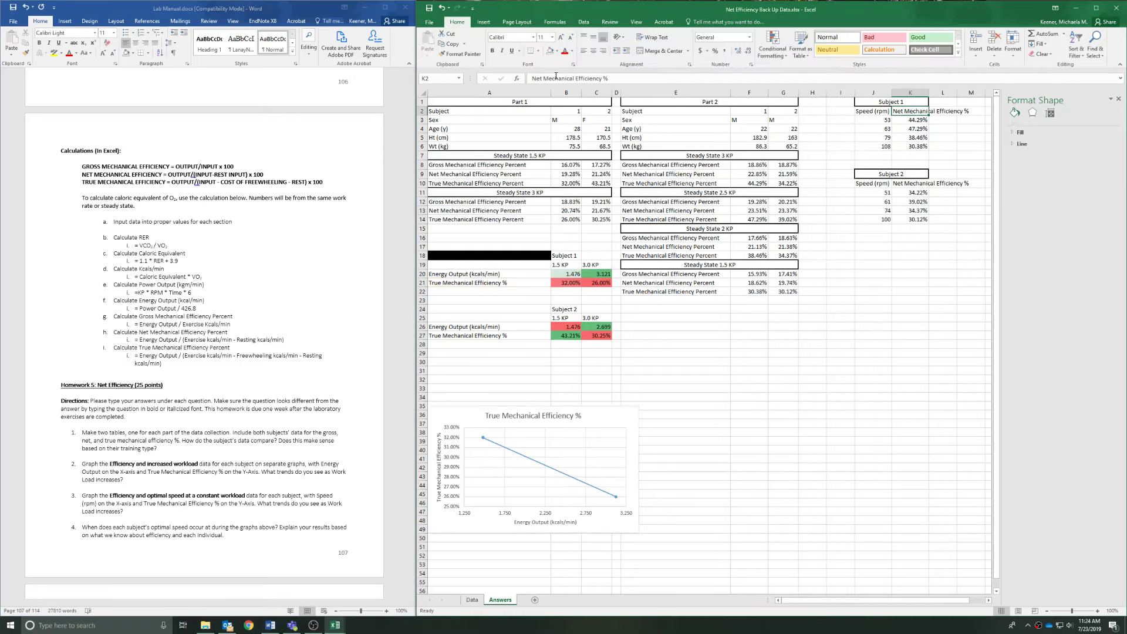
pyautogui.doubleClick(537, 78)
pyautogui.write('T')
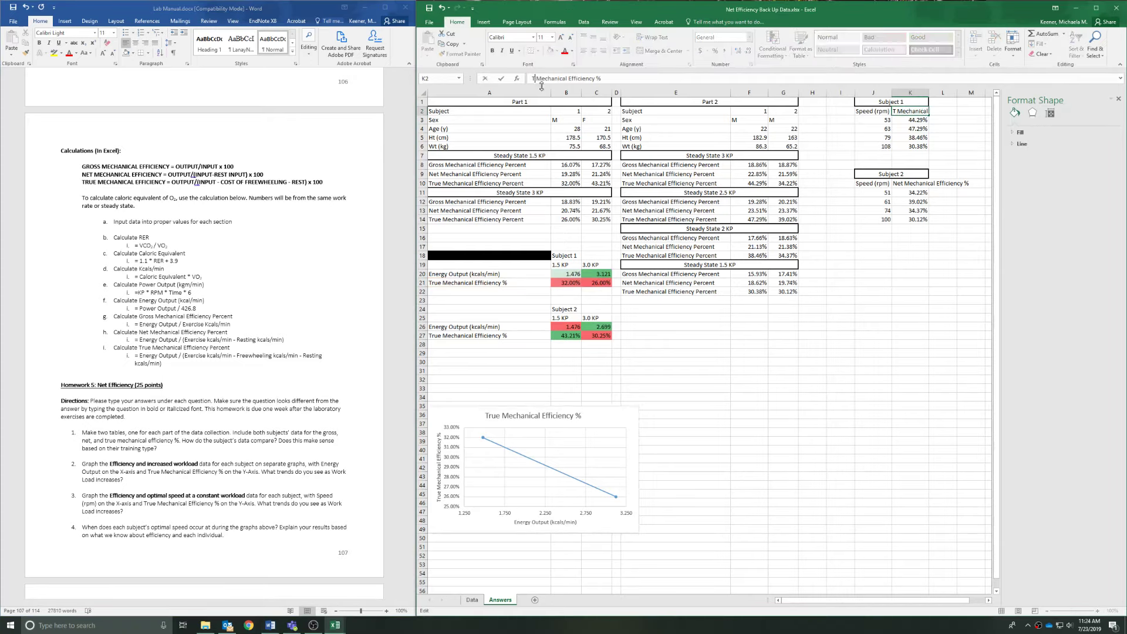
pyautogui.press('BackSpace')
pyautogui.click(873, 300)
pyautogui.click(442, 7)
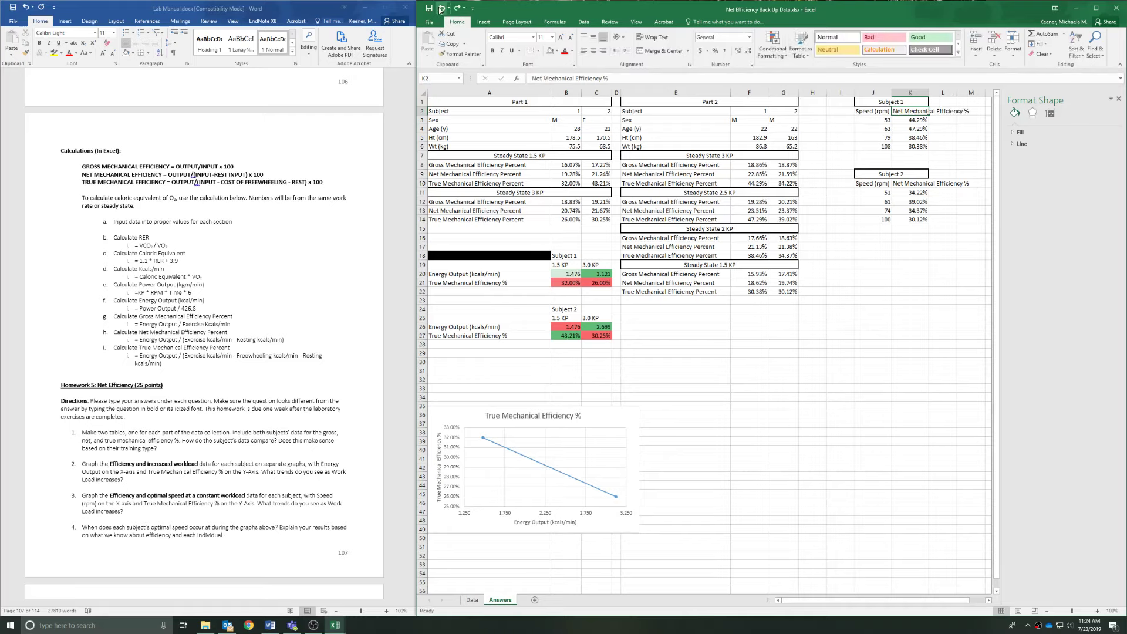
pyautogui.click(441, 7)
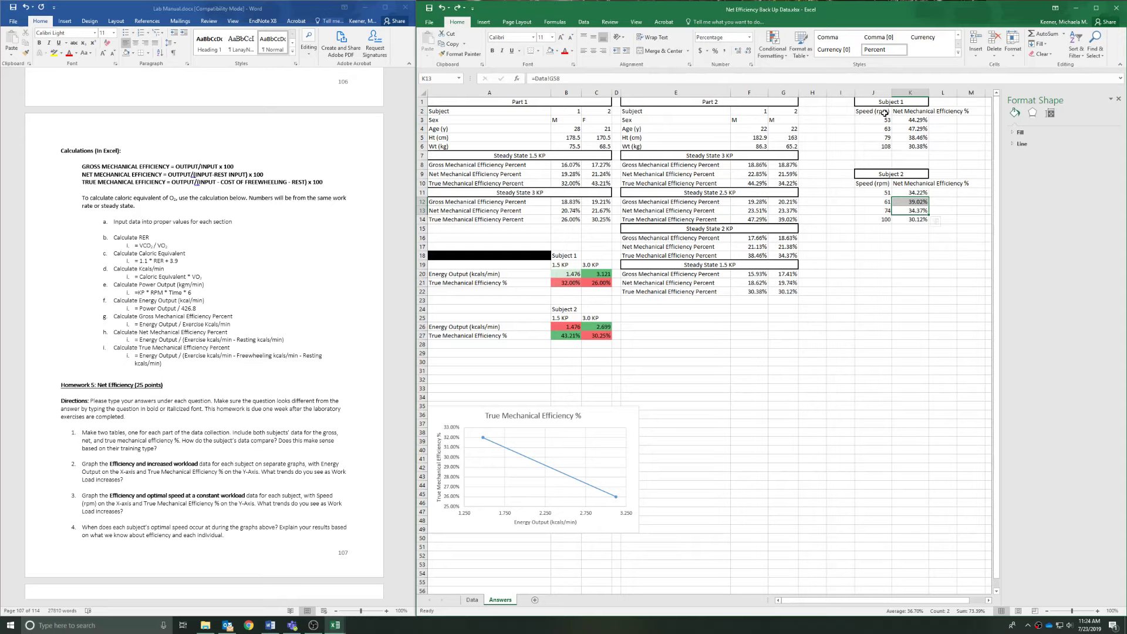
# Step: Insert a smooth-line scatter chart with markers from subject 1's speed and efficiency data in J2:K6 and place it below the speed tables
pyautogui.moveTo(884, 112); pyautogui.dragTo(916, 147)
pyautogui.click(484, 22)
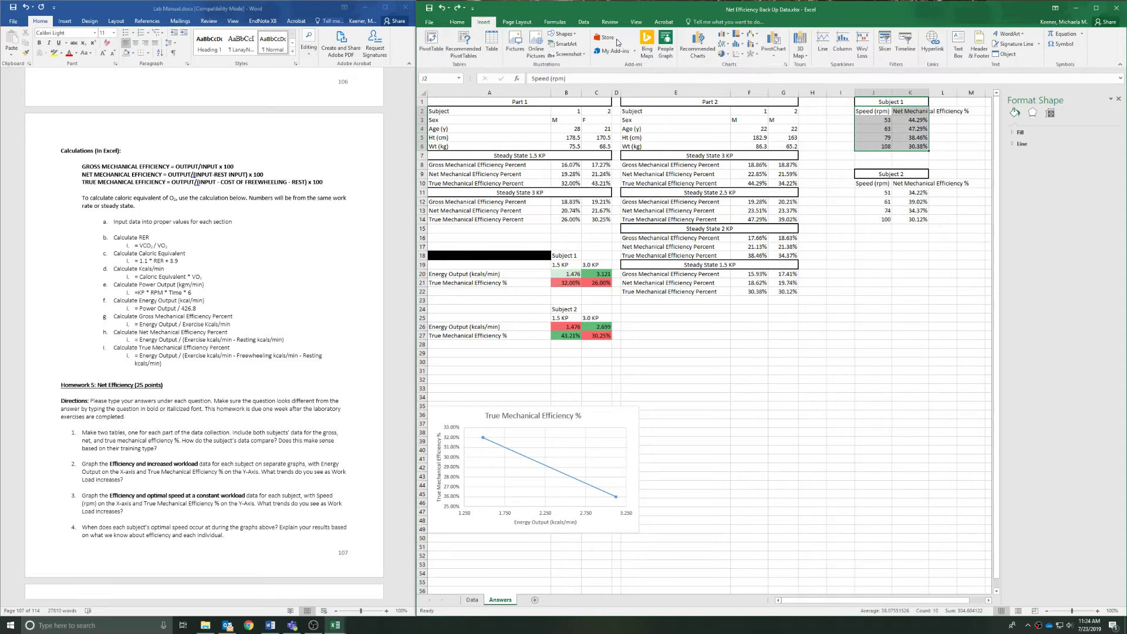
pyautogui.click(739, 54)
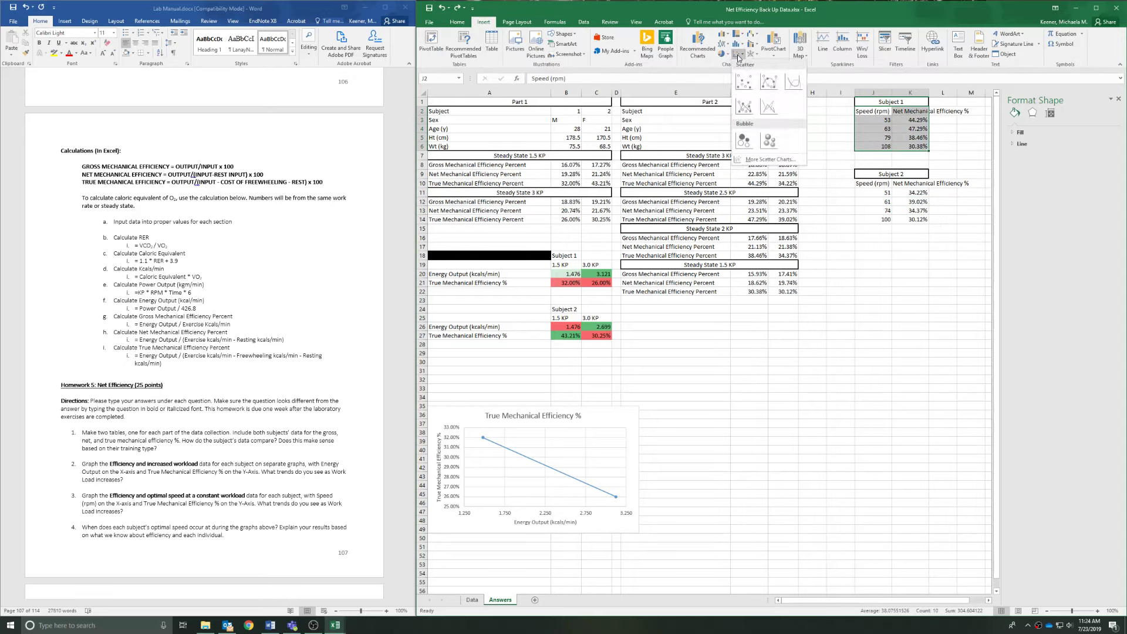
pyautogui.click(769, 84)
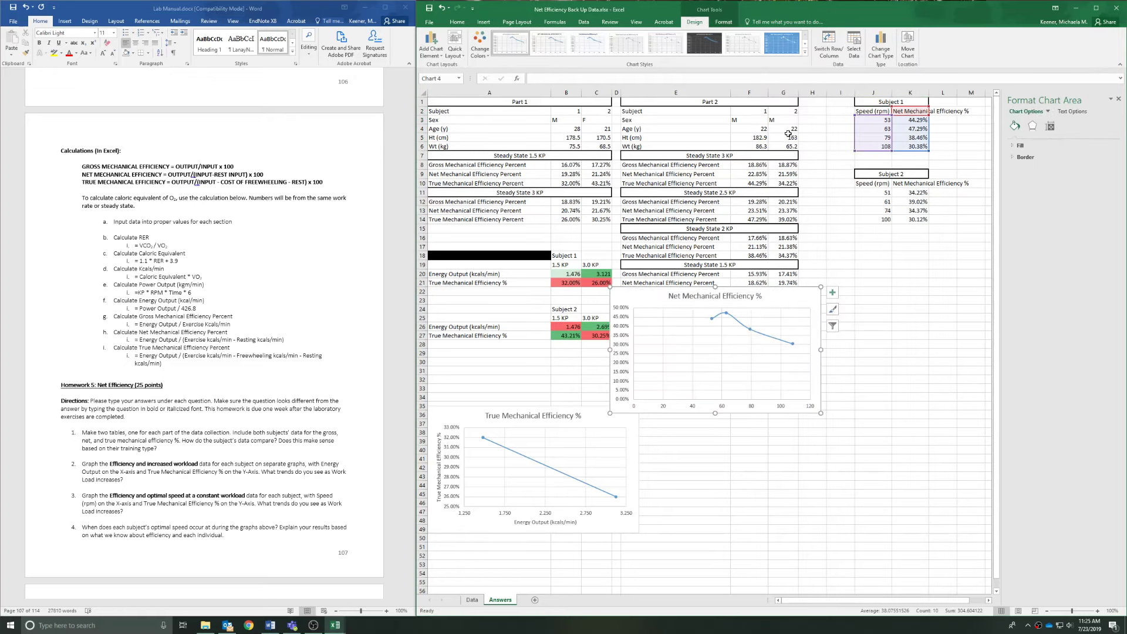
pyautogui.moveTo(800, 303); pyautogui.dragTo(933, 319)
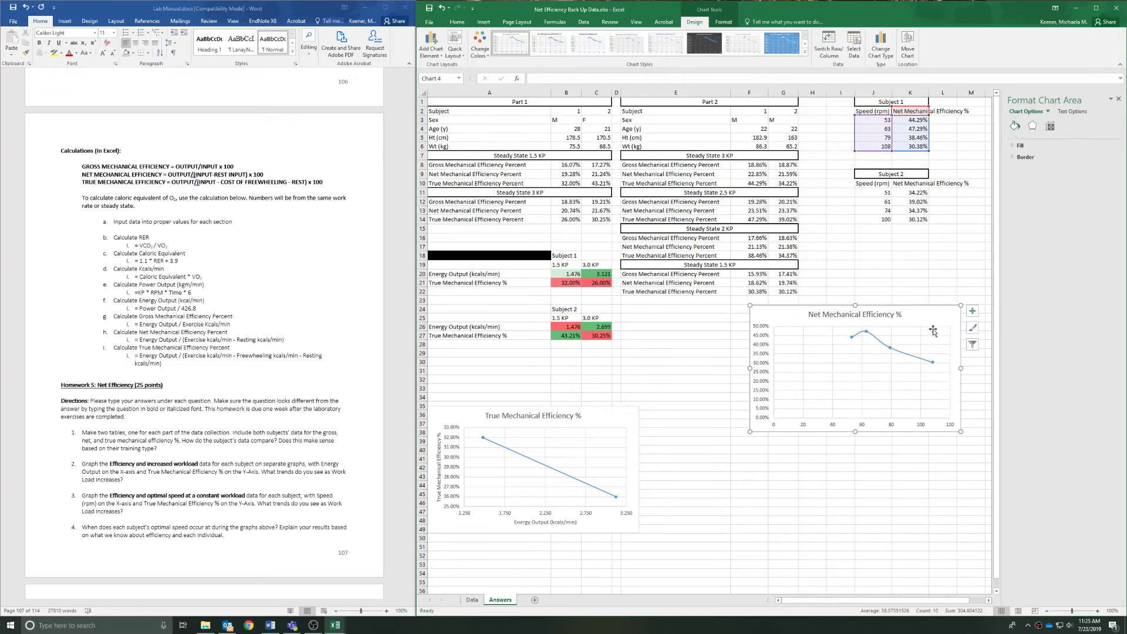
# Step: Select the vertical axis of subject 1's speed chart for formatting
pyautogui.click(766, 371)
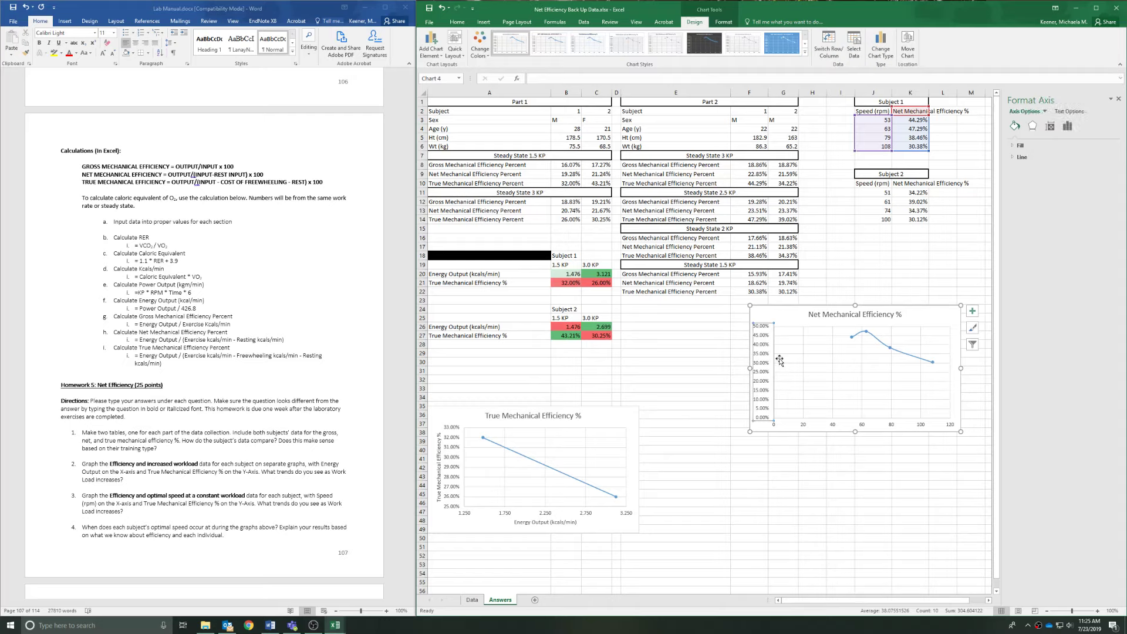